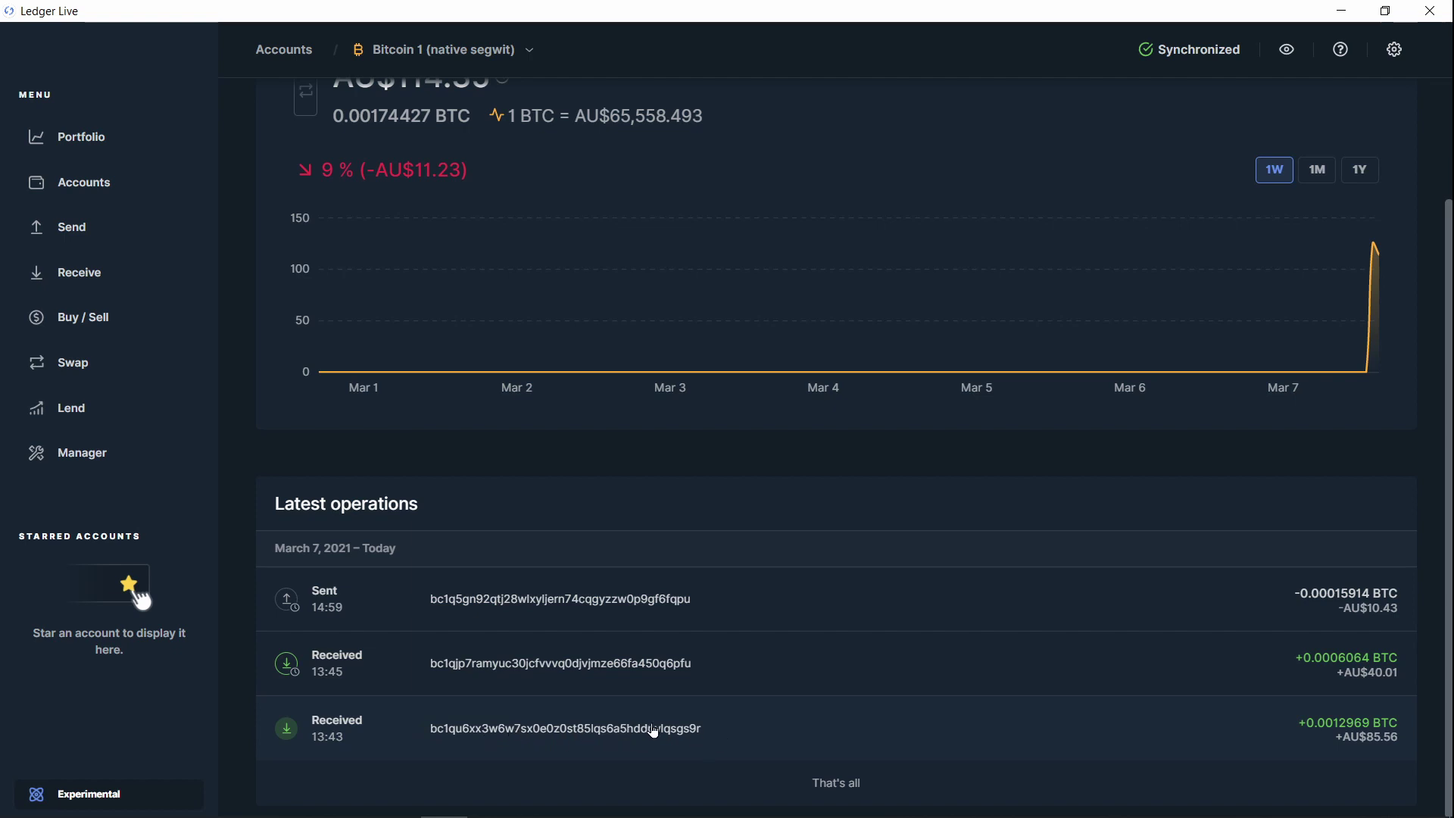
- Review the operation details of the 13:43 and 13:45 receipts and the 14:59 sent payment
click(664, 726)
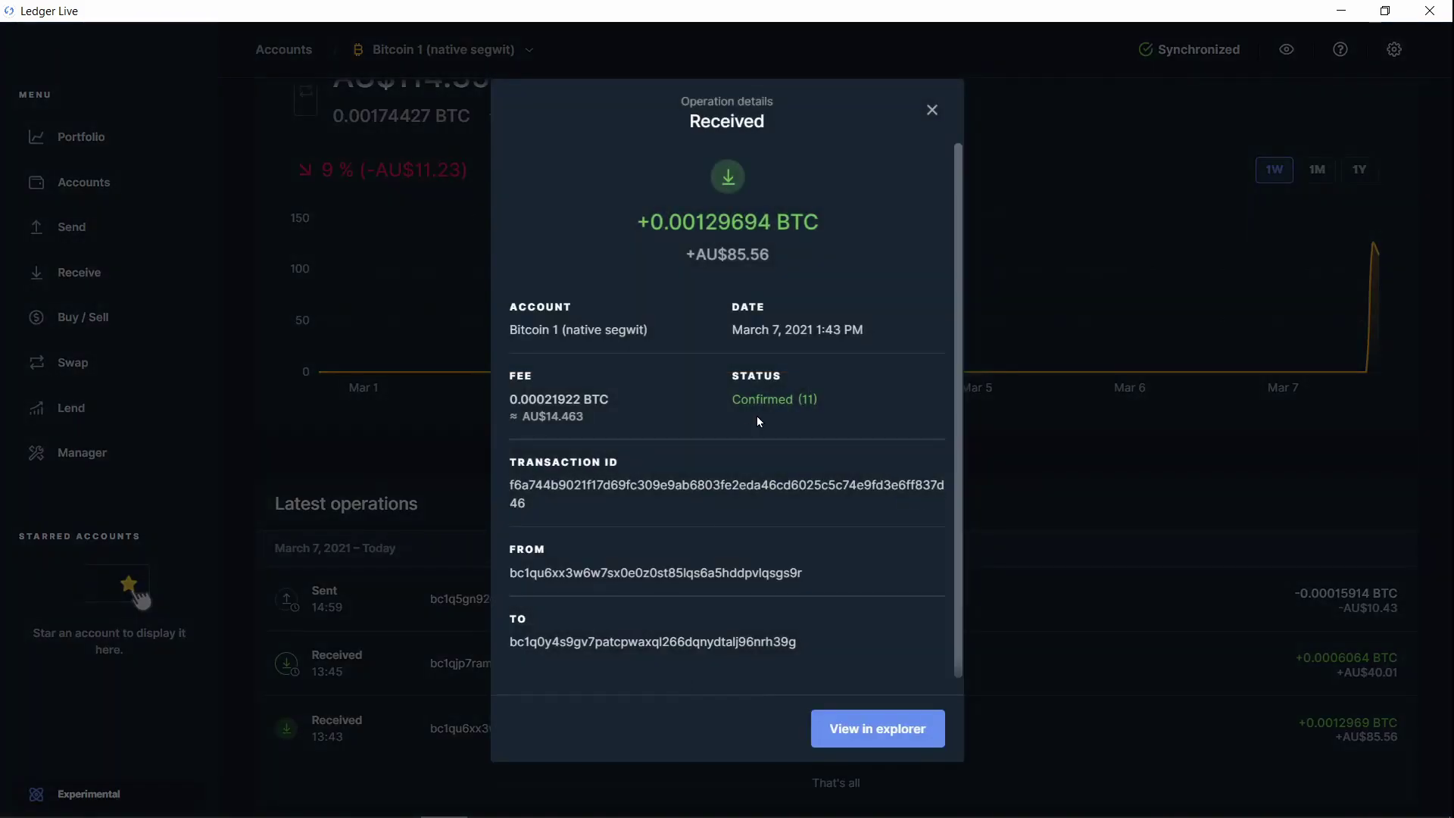
click(933, 109)
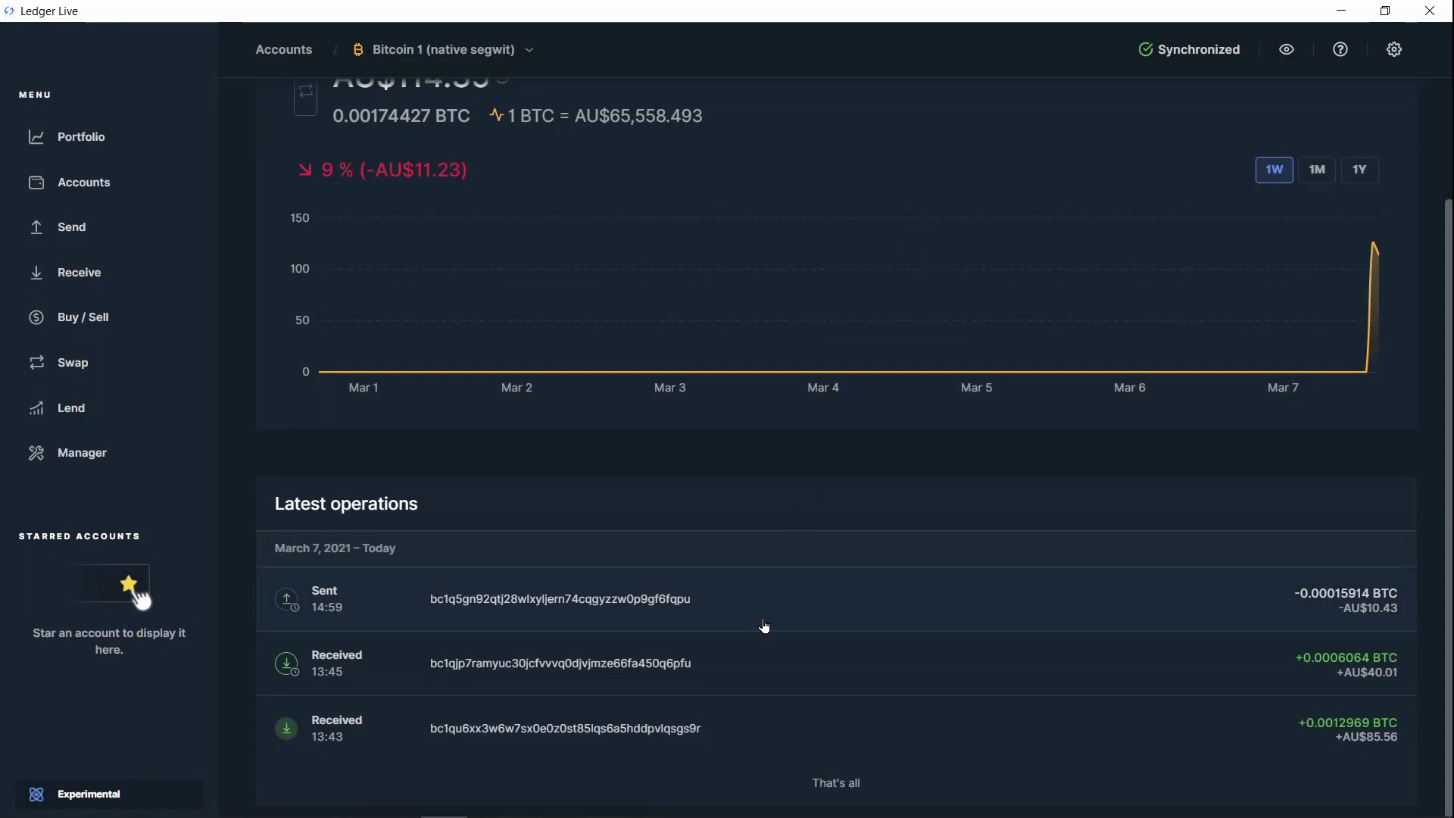
click(730, 665)
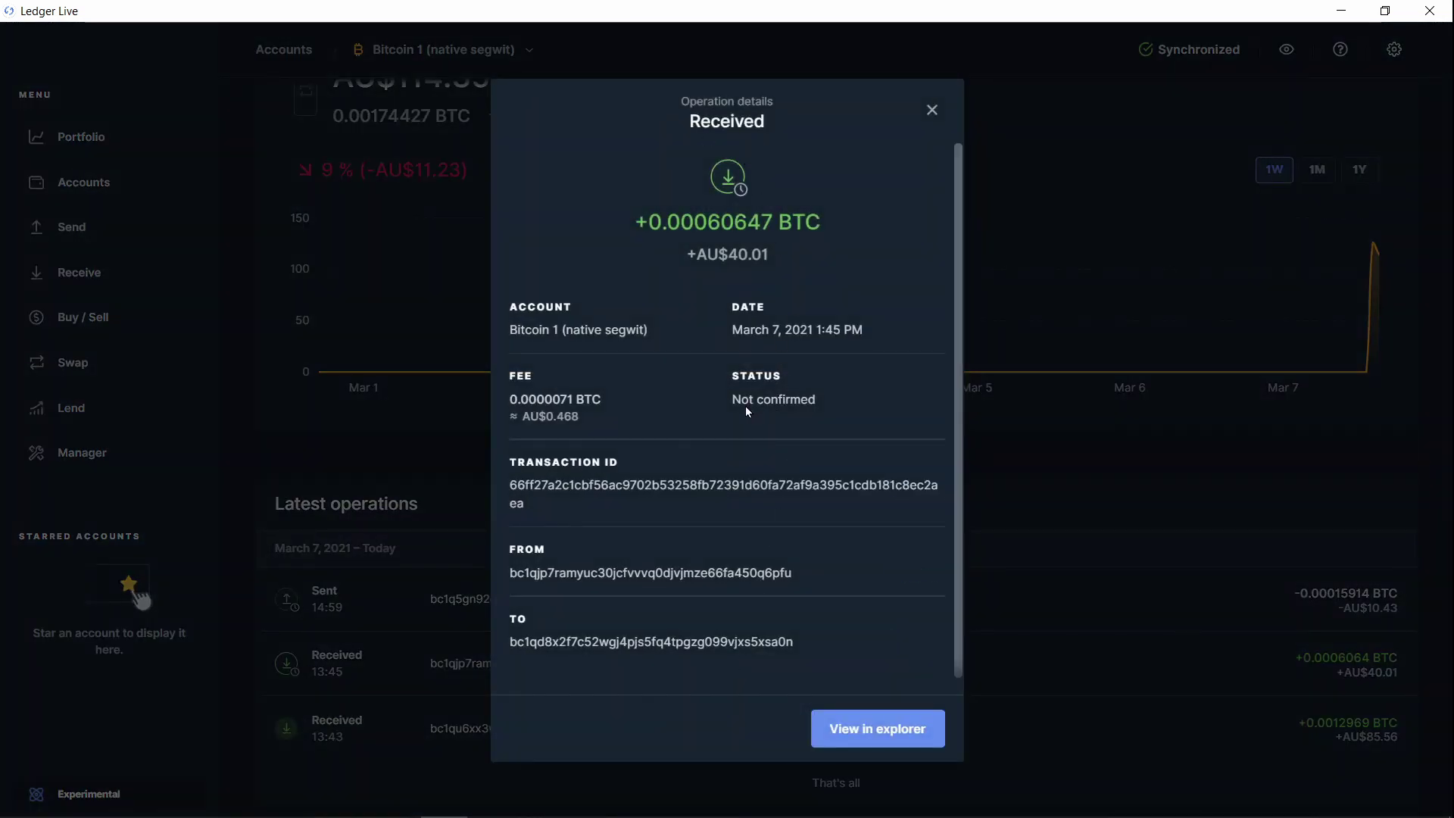
scroll(855, 439, down, 1)
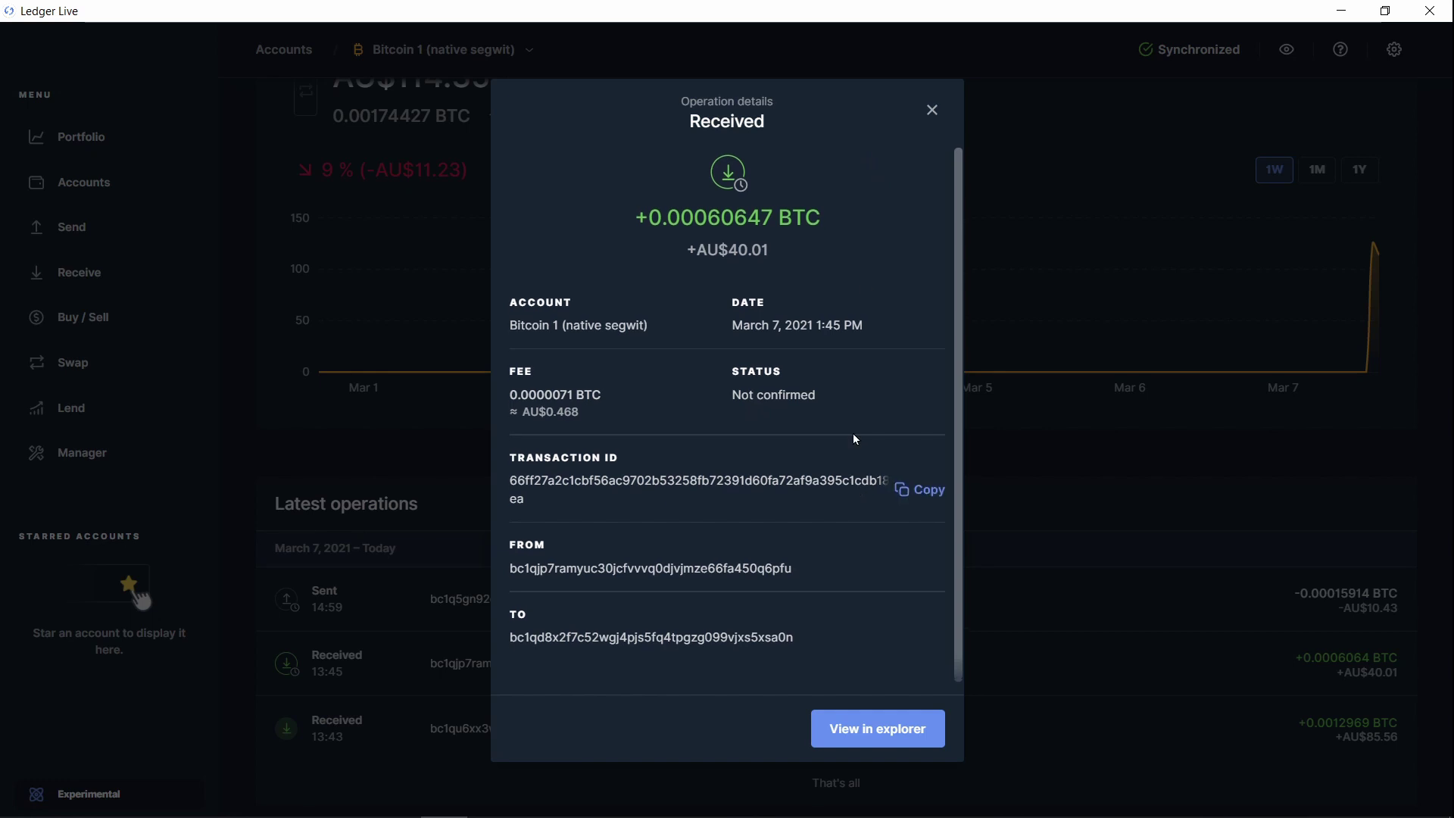
click(932, 109)
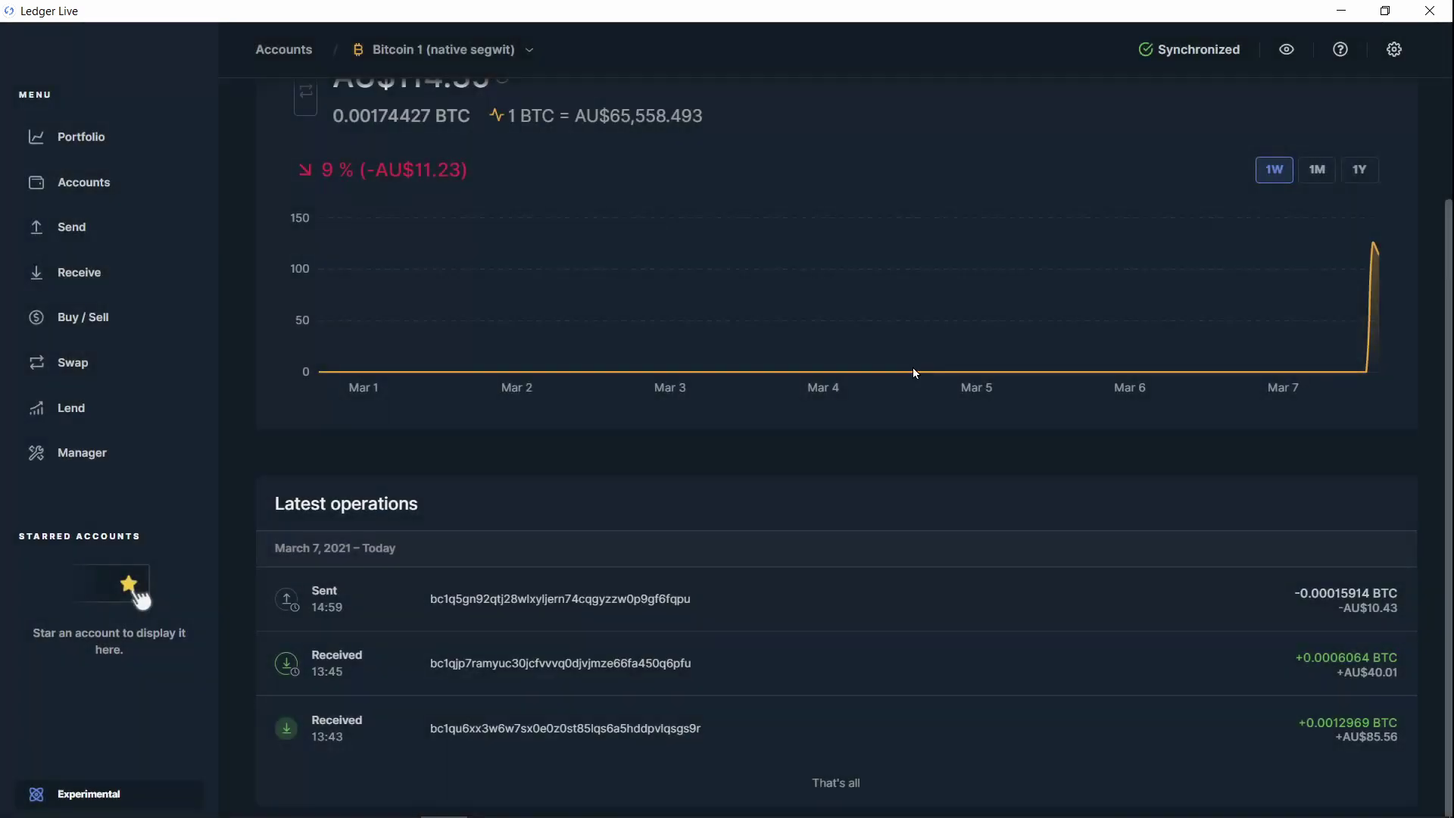
click(793, 606)
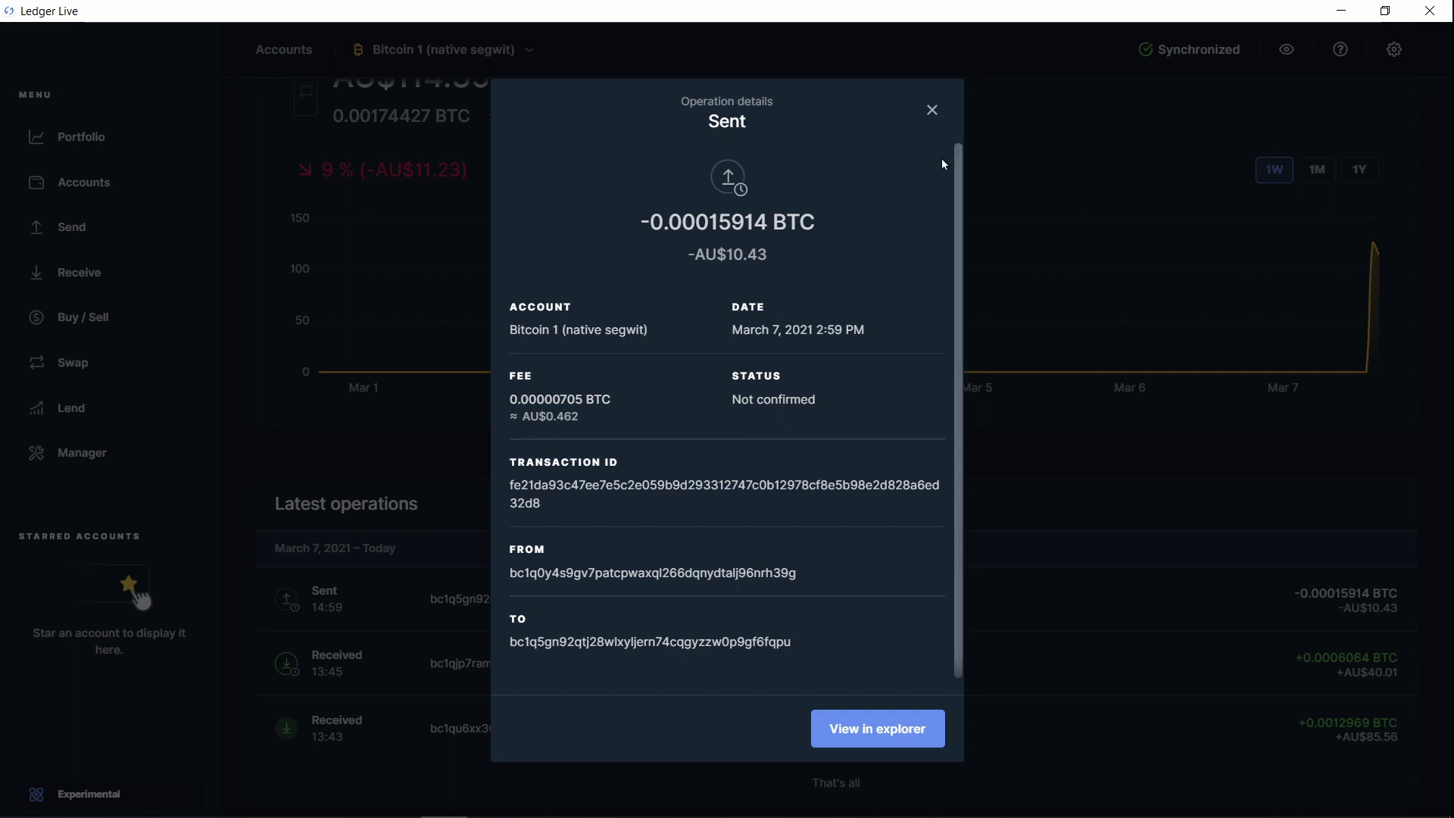
click(934, 112)
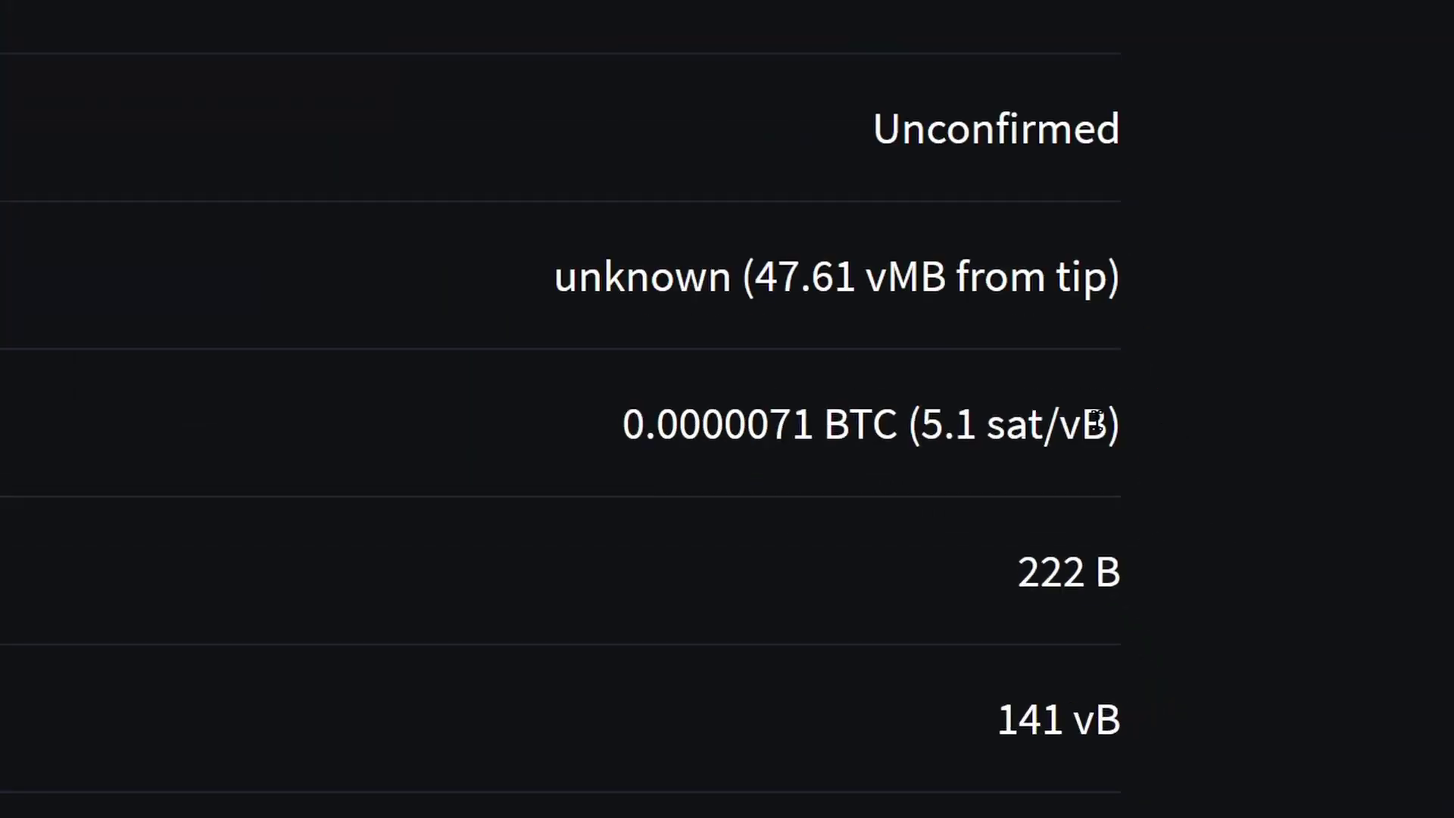
- Highlight the receipt's 5.1 sat/vB fee rate on Blockstream, then switch to mempool.space
drag(1107, 424, 918, 428)
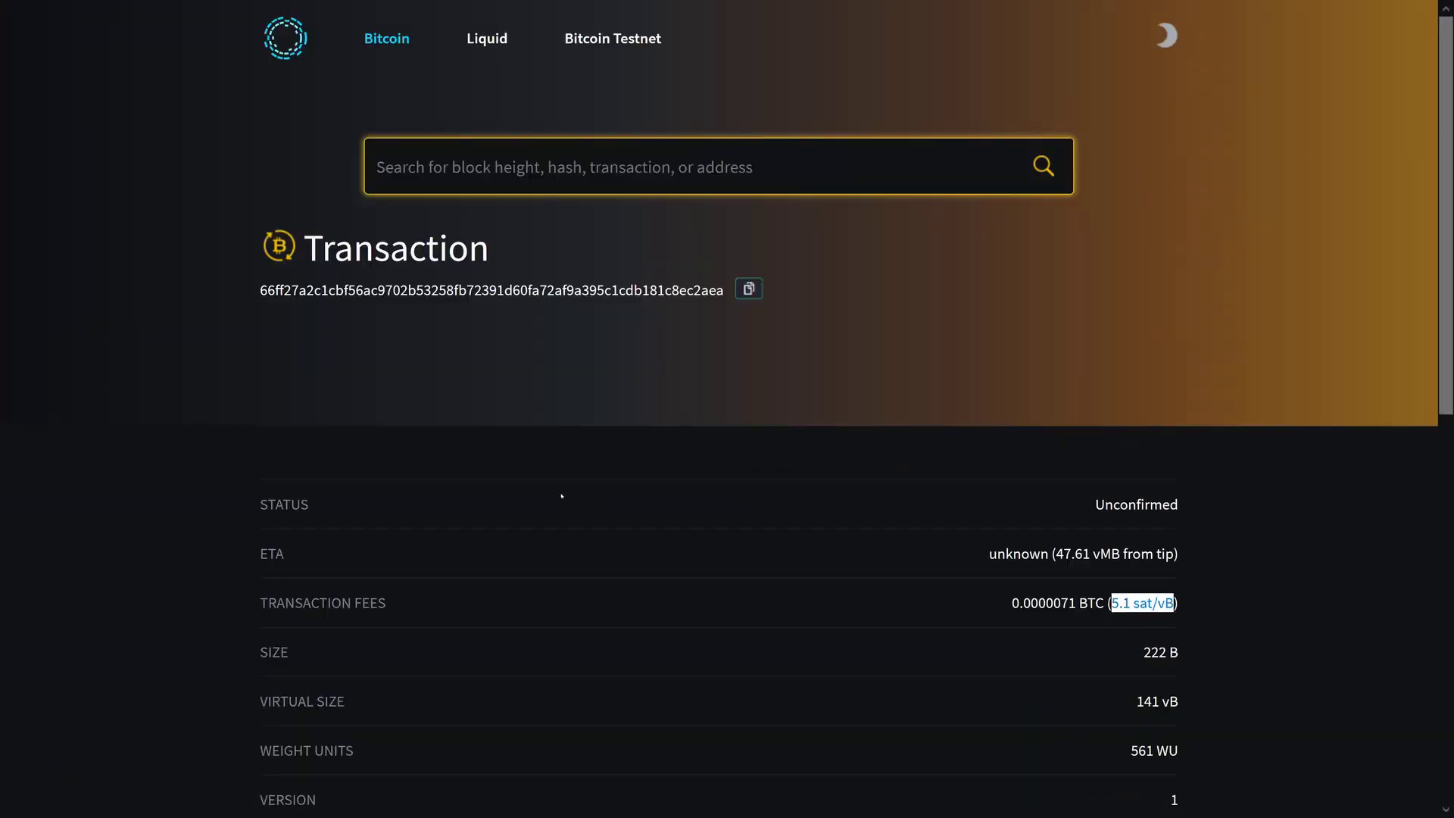
click(337, 22)
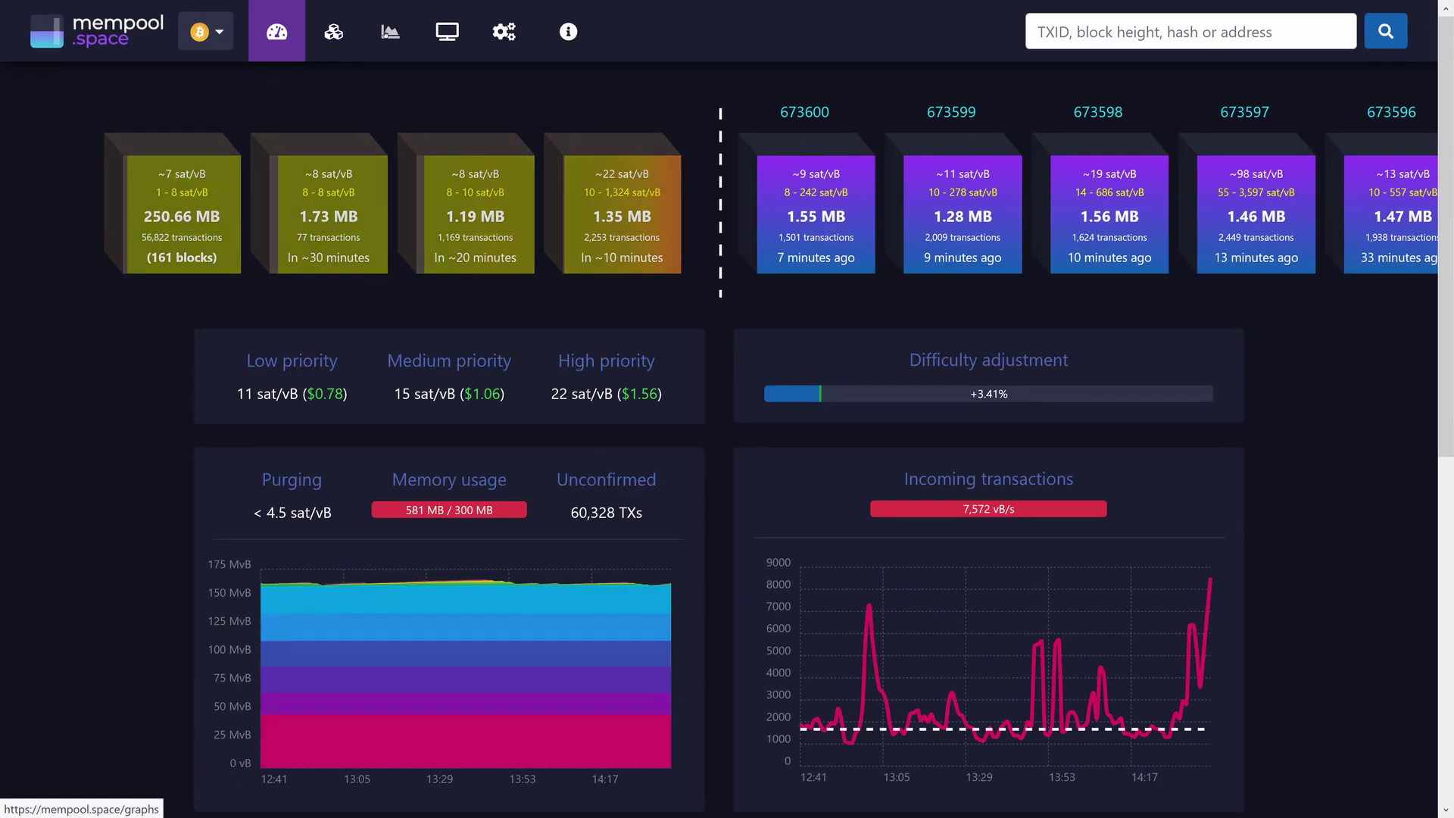
- Chart one month of mempool backlog by fee rate with the 1–5 sat/vB bands hidden
click(390, 31)
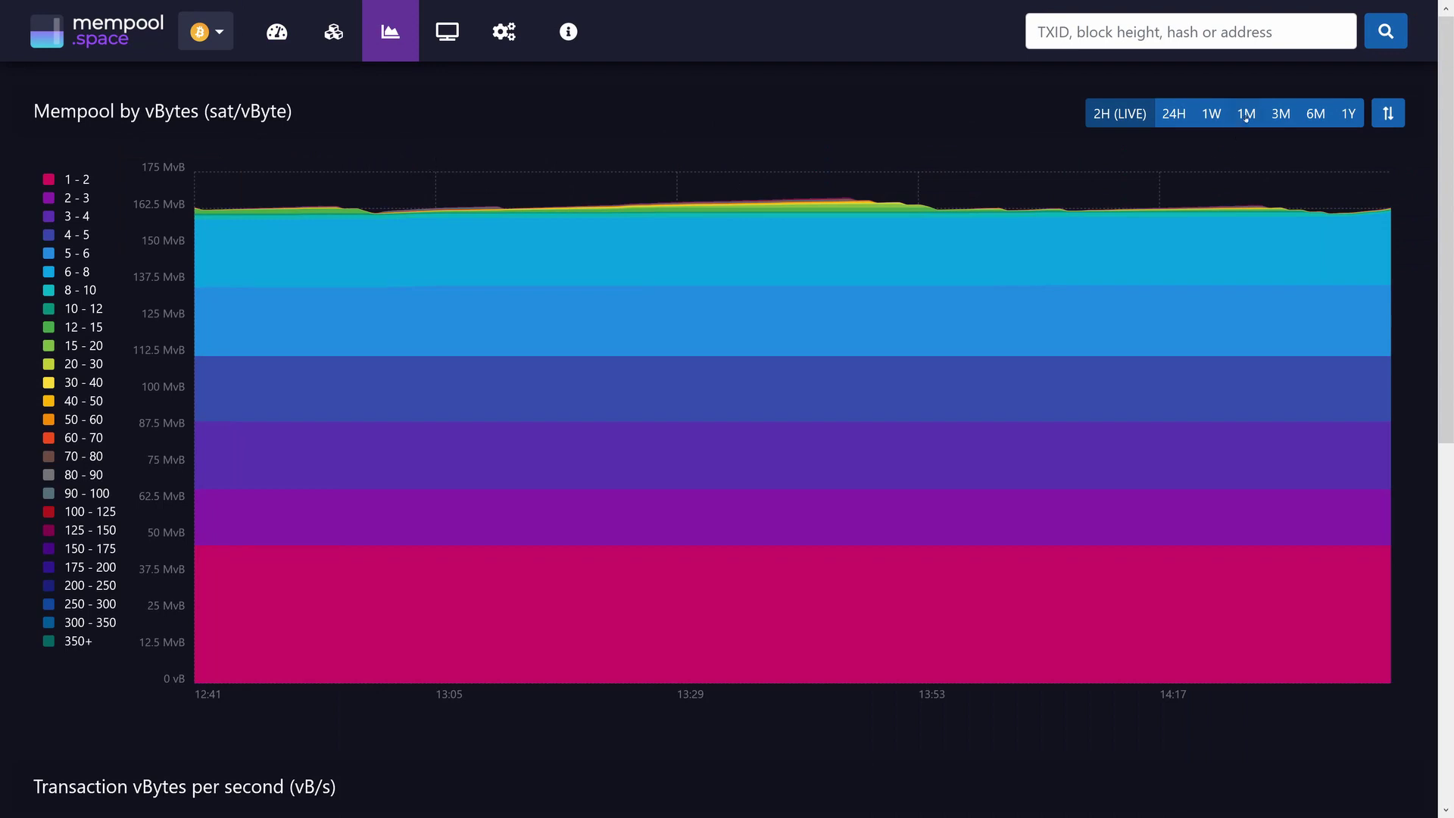
click(1247, 113)
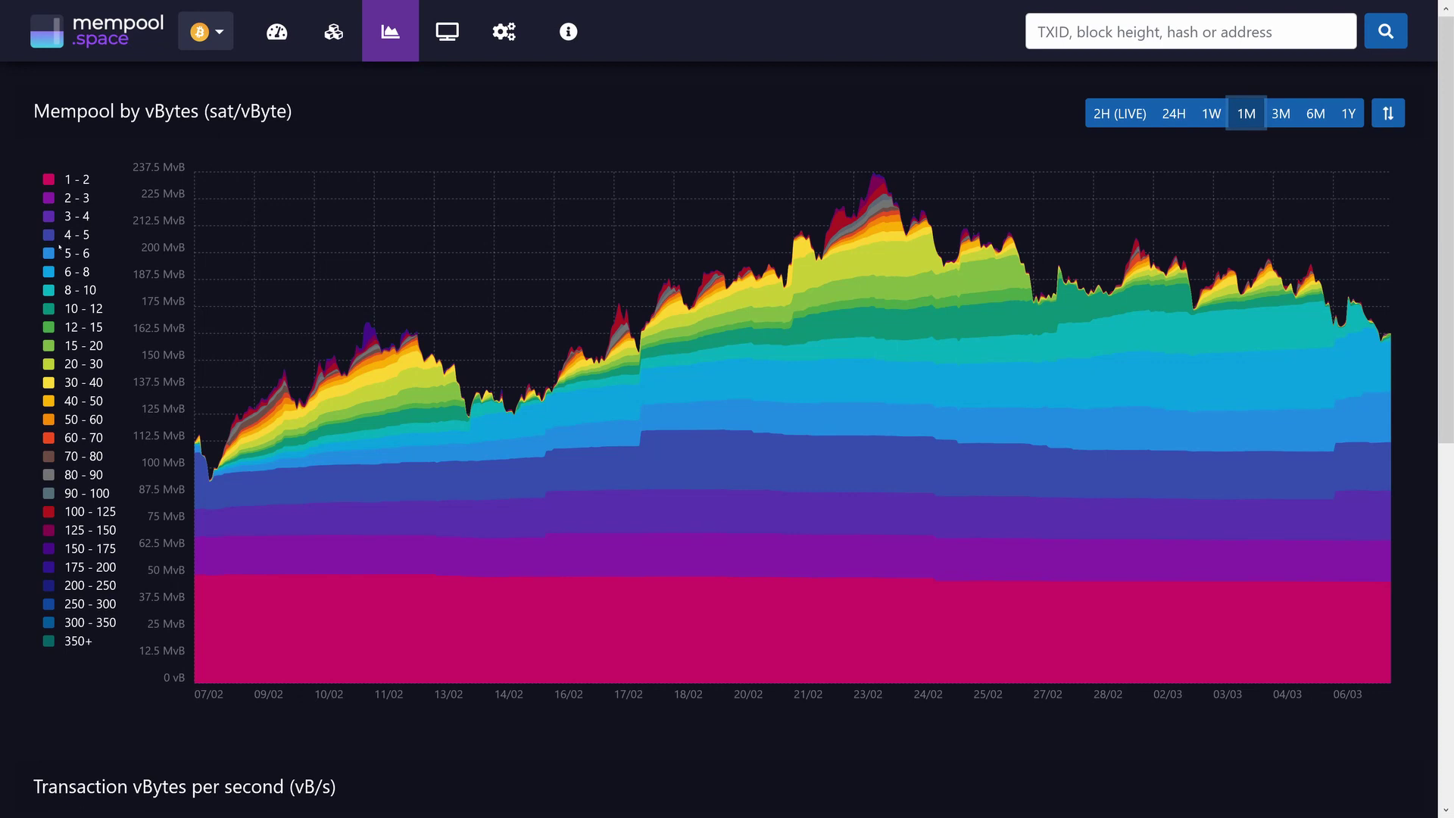
drag(64, 253, 90, 253)
click(497, 646)
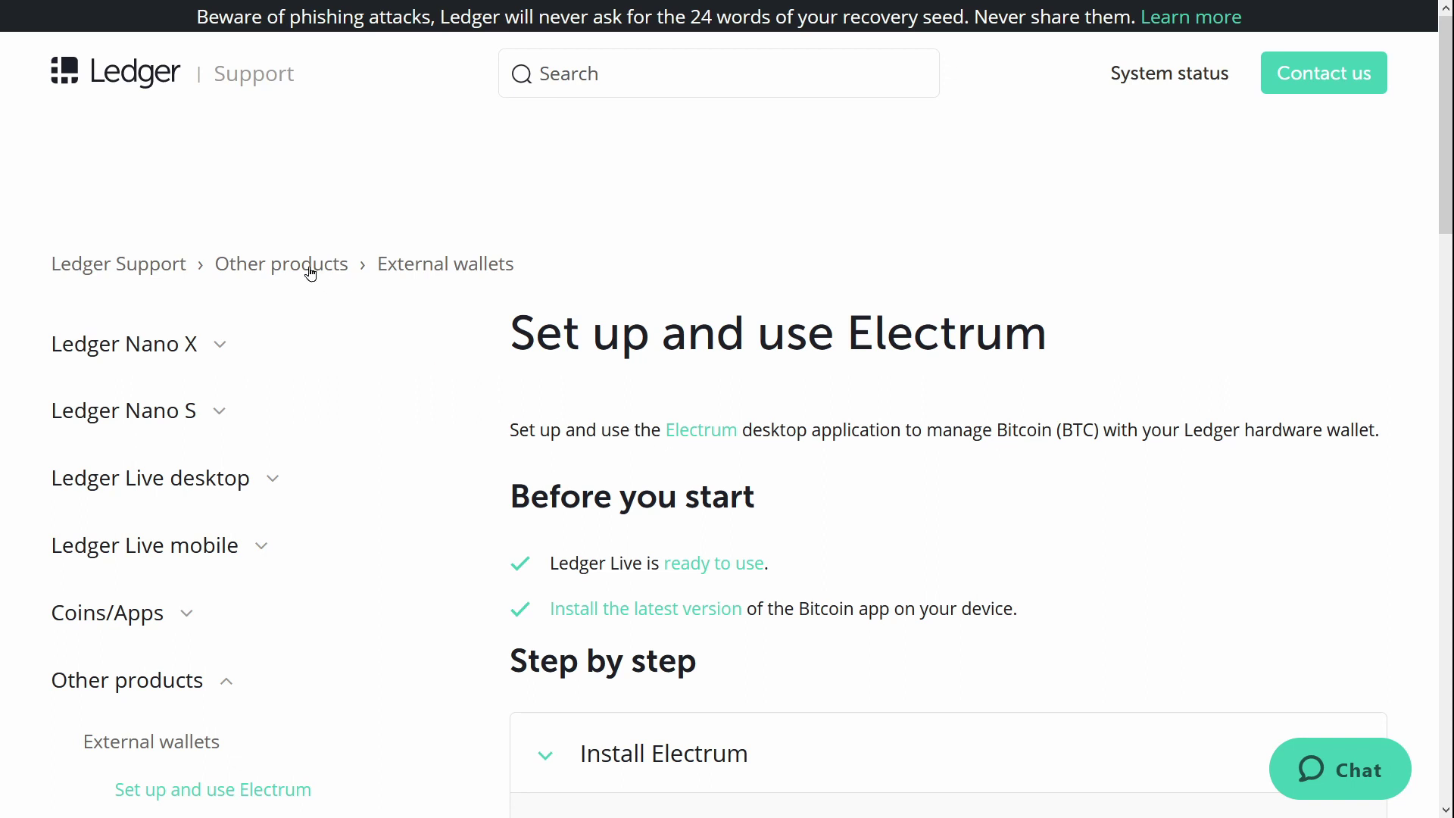
- Scroll the Trezor Wiki Electrum page to 'Recovering funds without Trezor device'
click(312, 8)
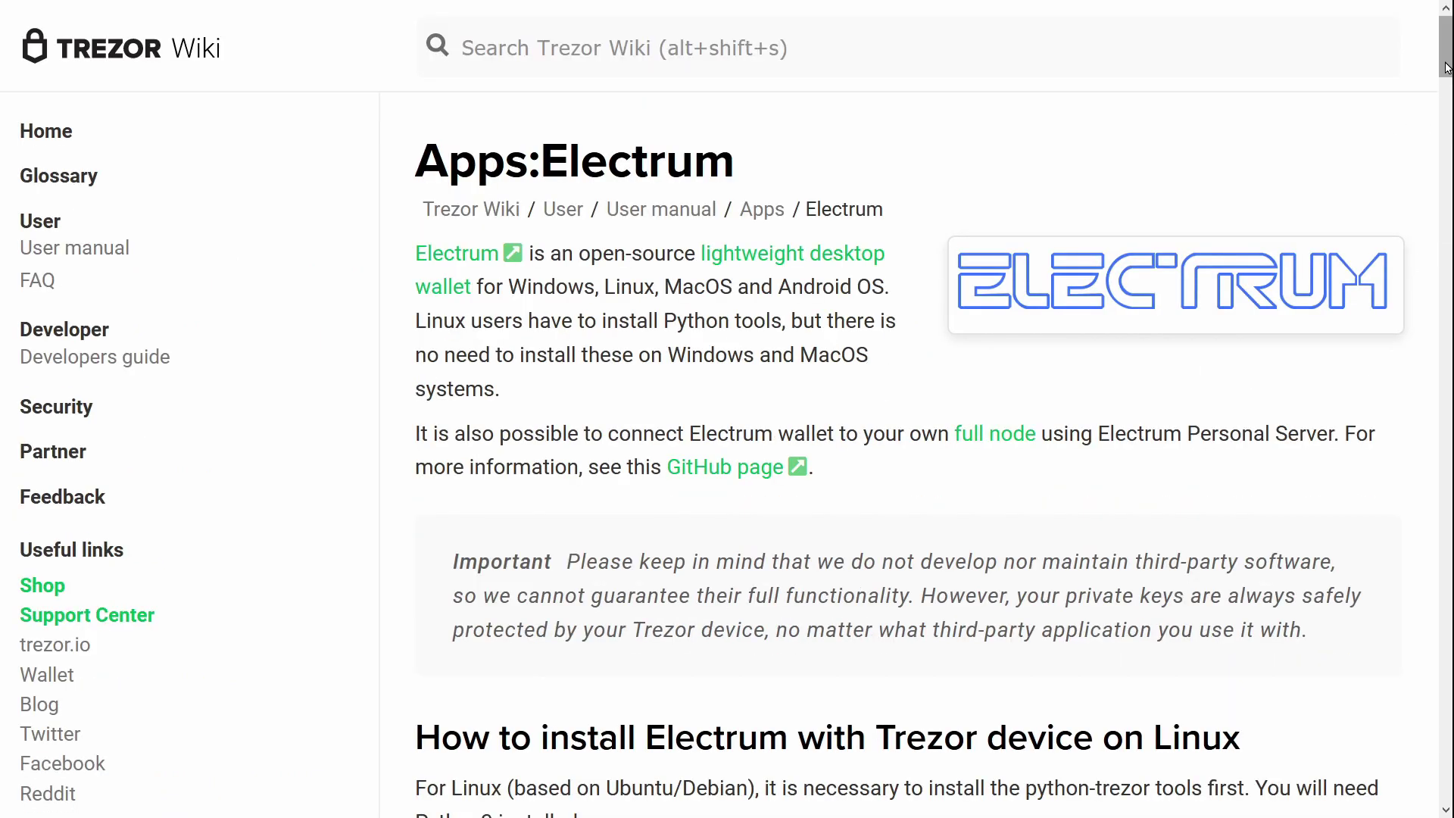
drag(1448, 65, 1448, 624)
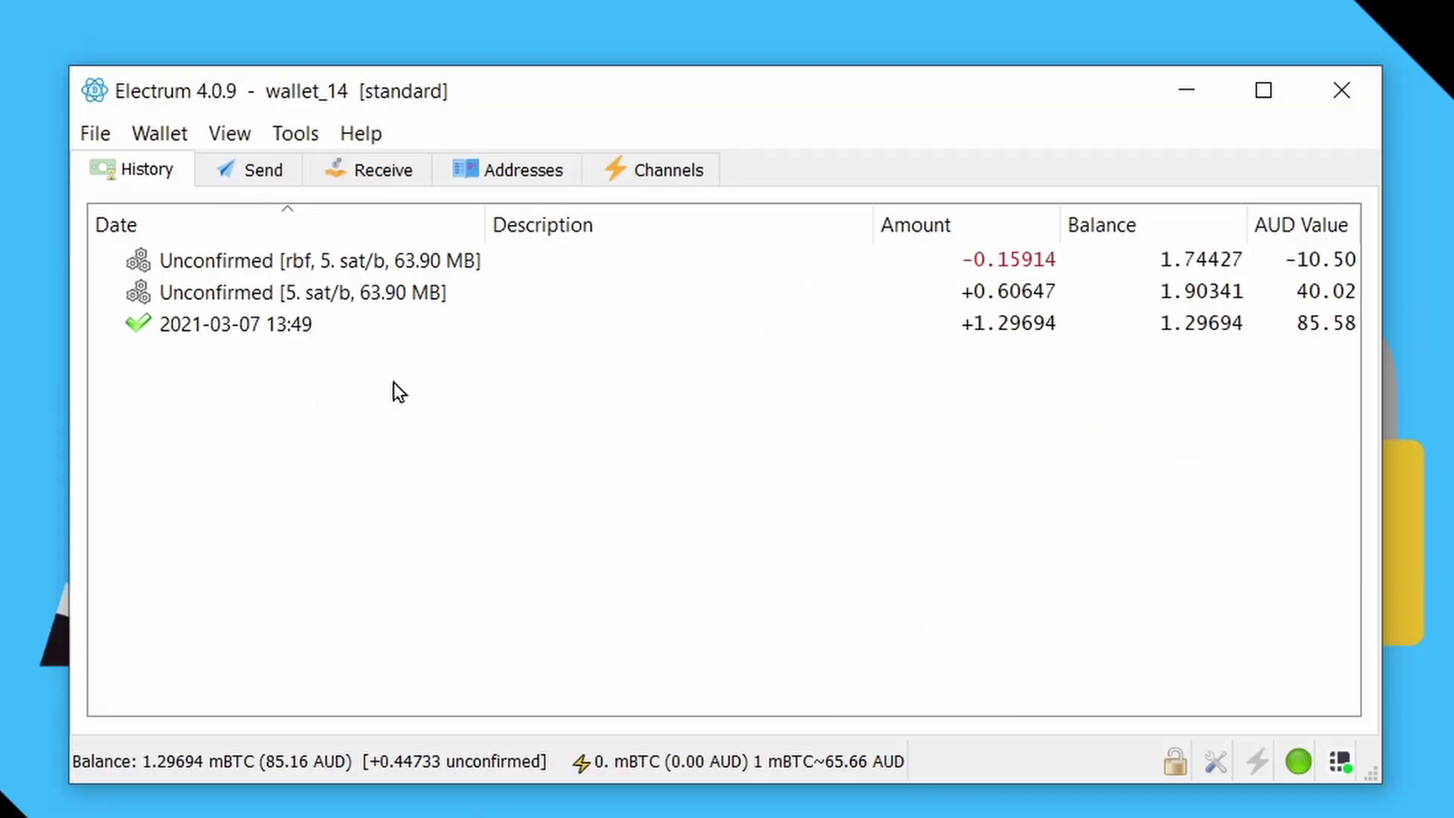
click(253, 328)
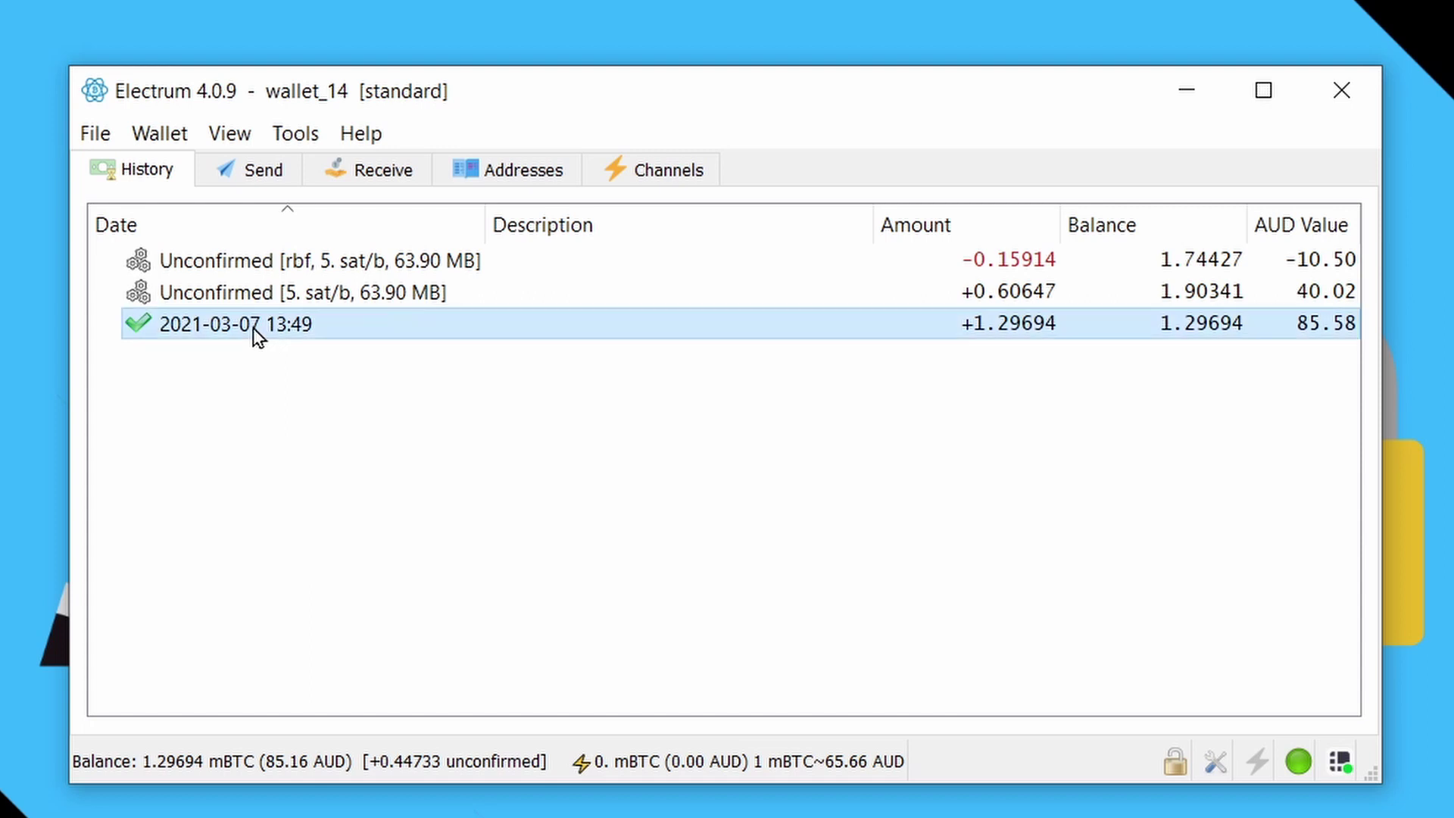
click(1049, 294)
click(1064, 261)
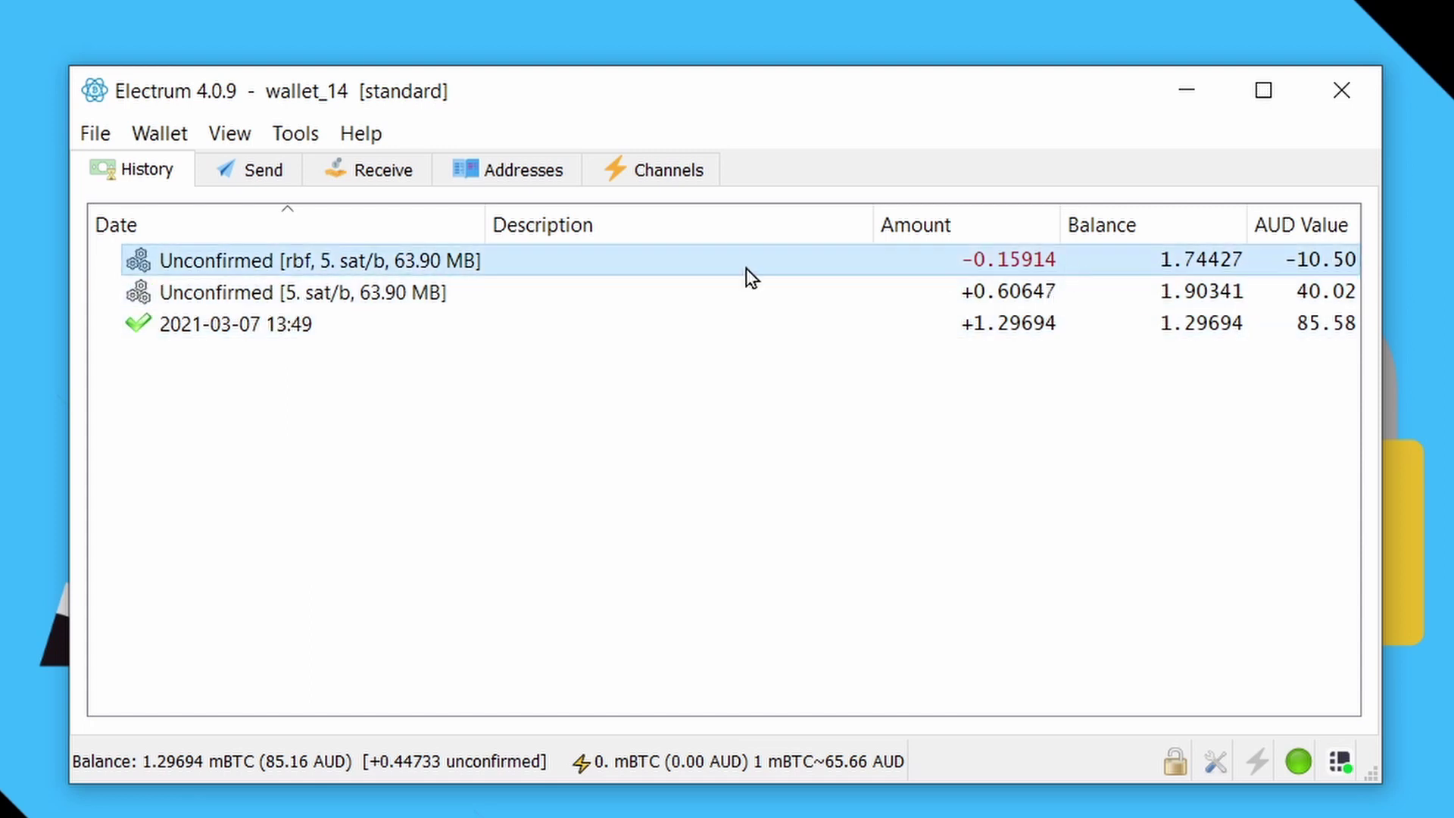
click(411, 296)
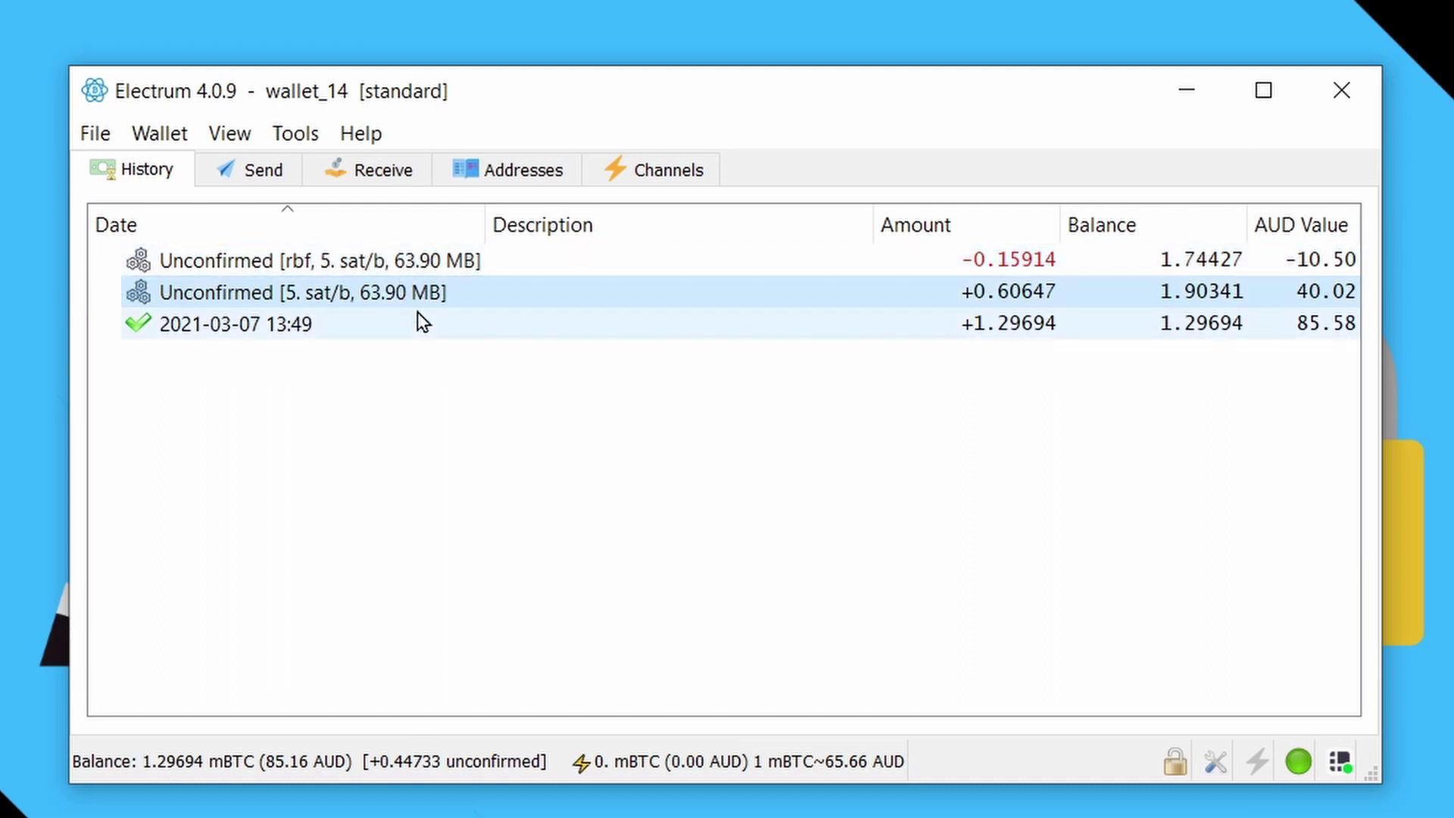
mouse_move(416, 306)
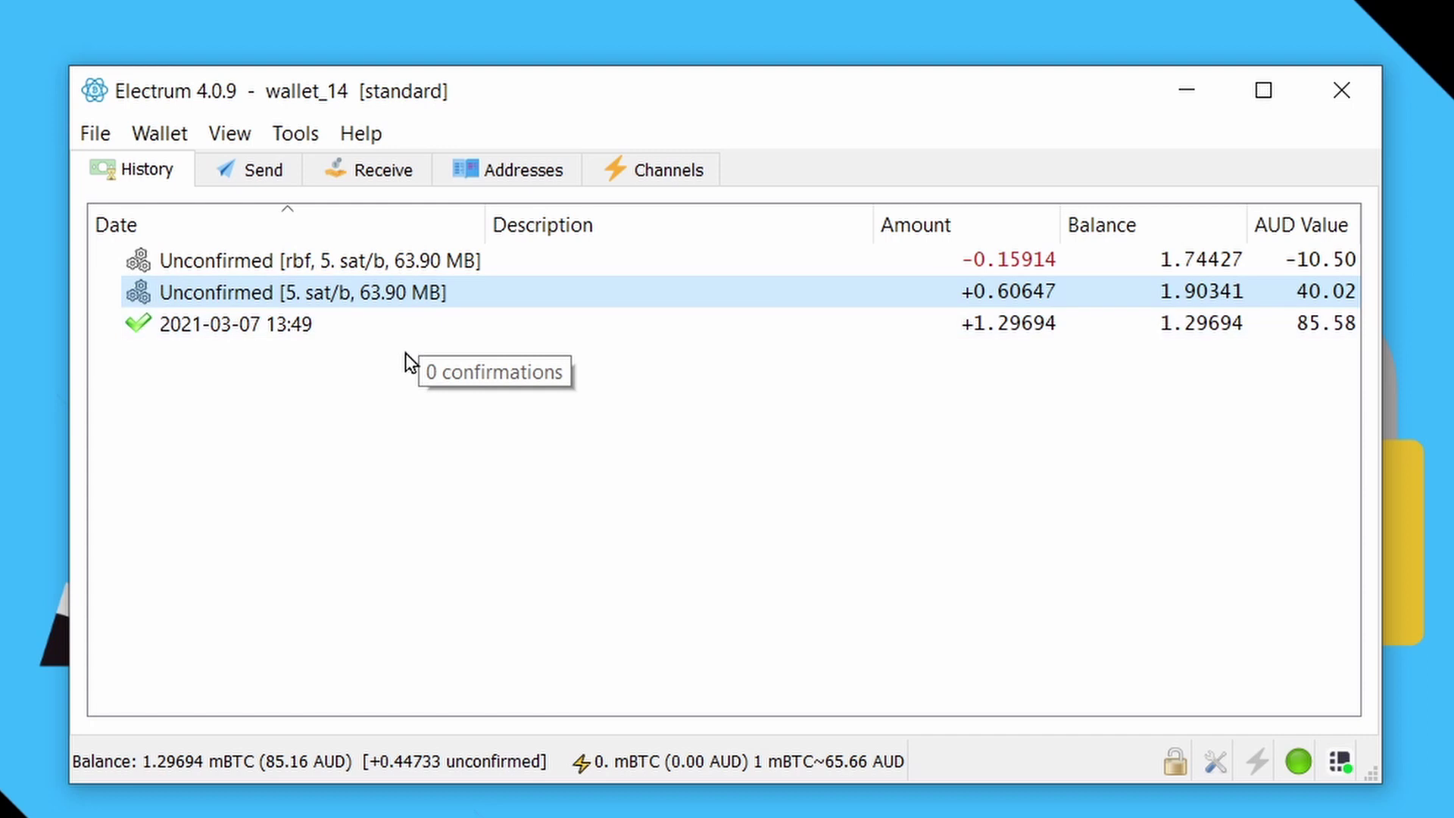
click(493, 261)
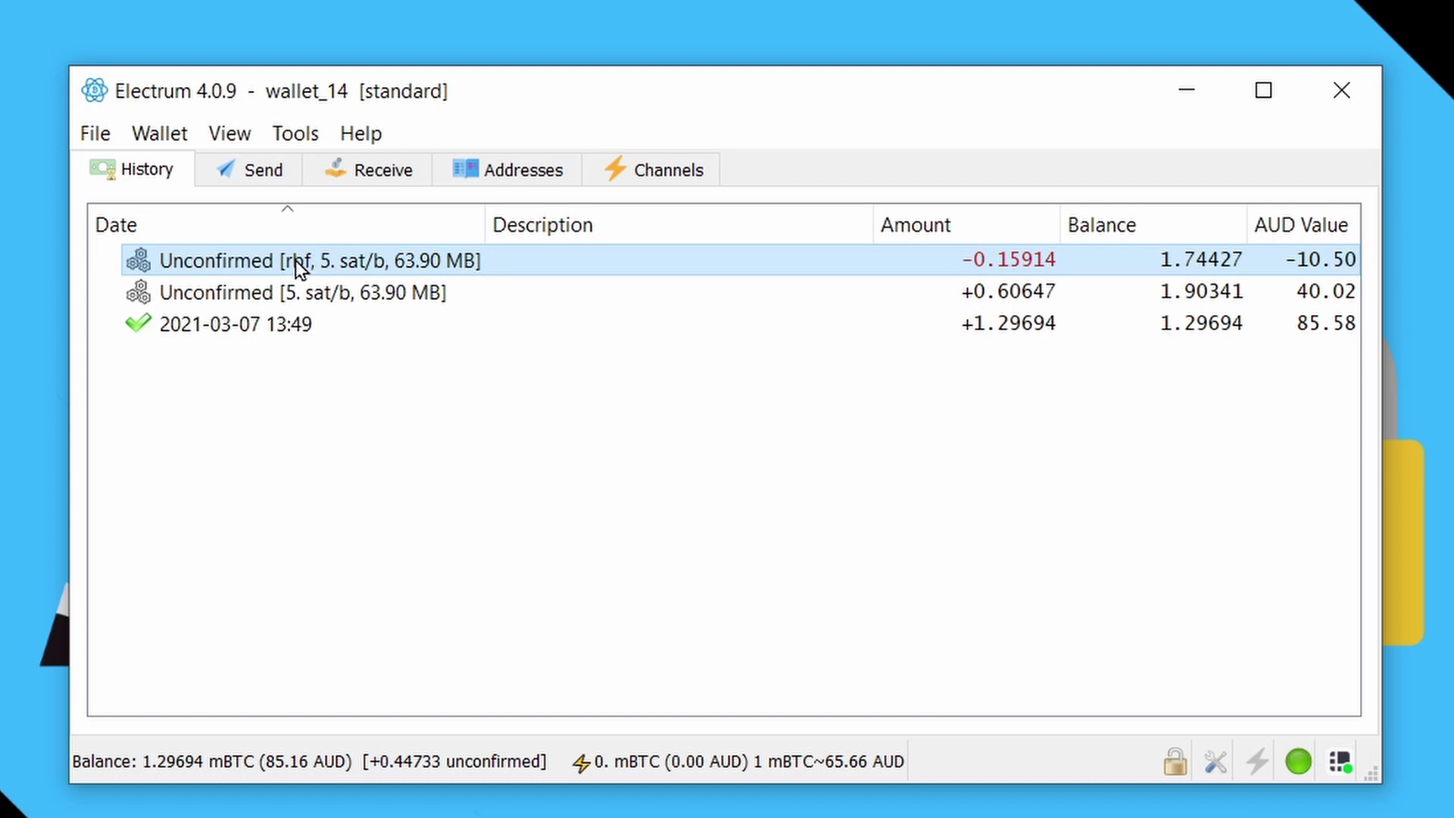
- Start a fee increase on the rbf payment with ETA estimation at 96.6 sat/byte
right_click(504, 265)
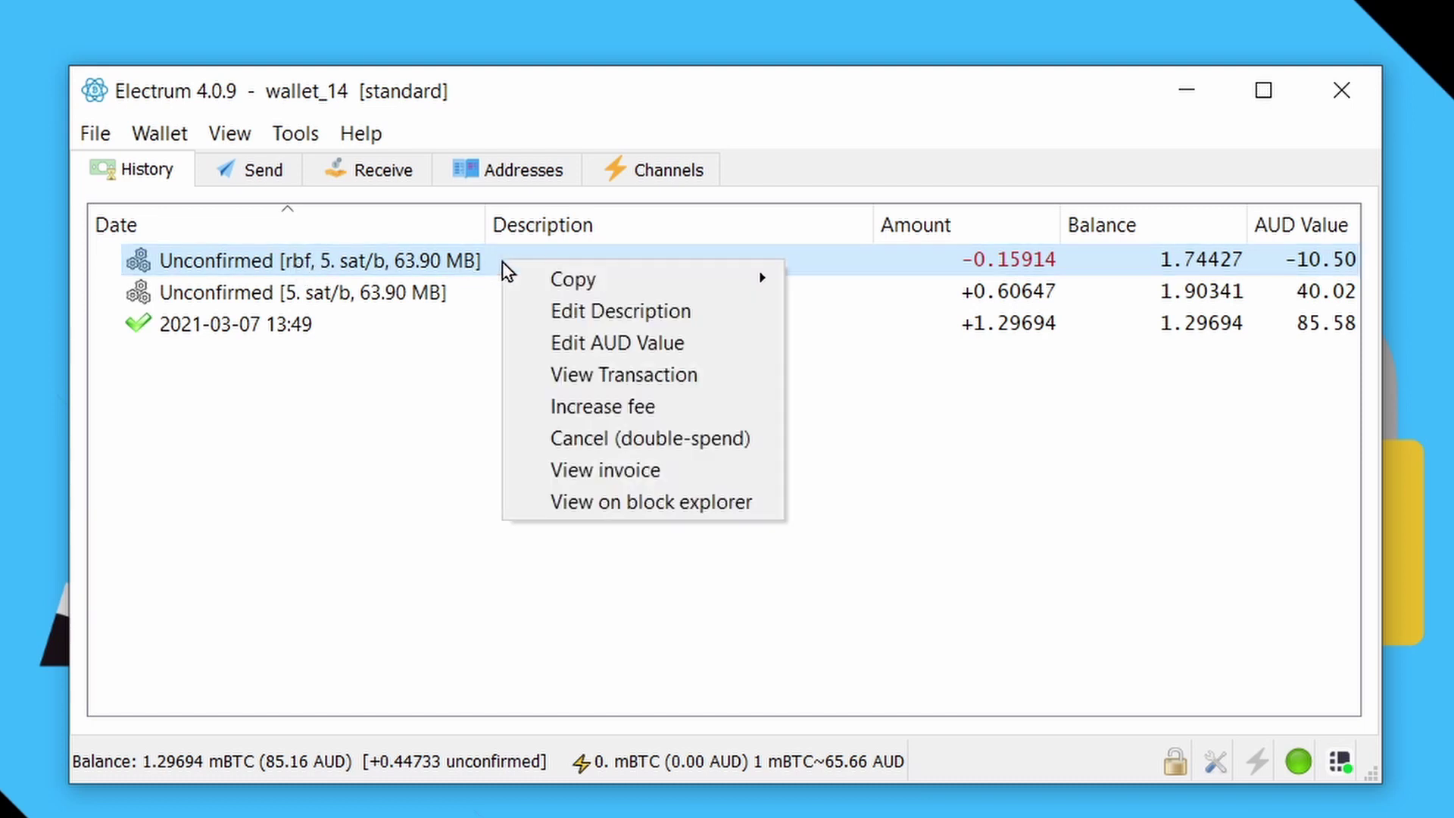
click(675, 407)
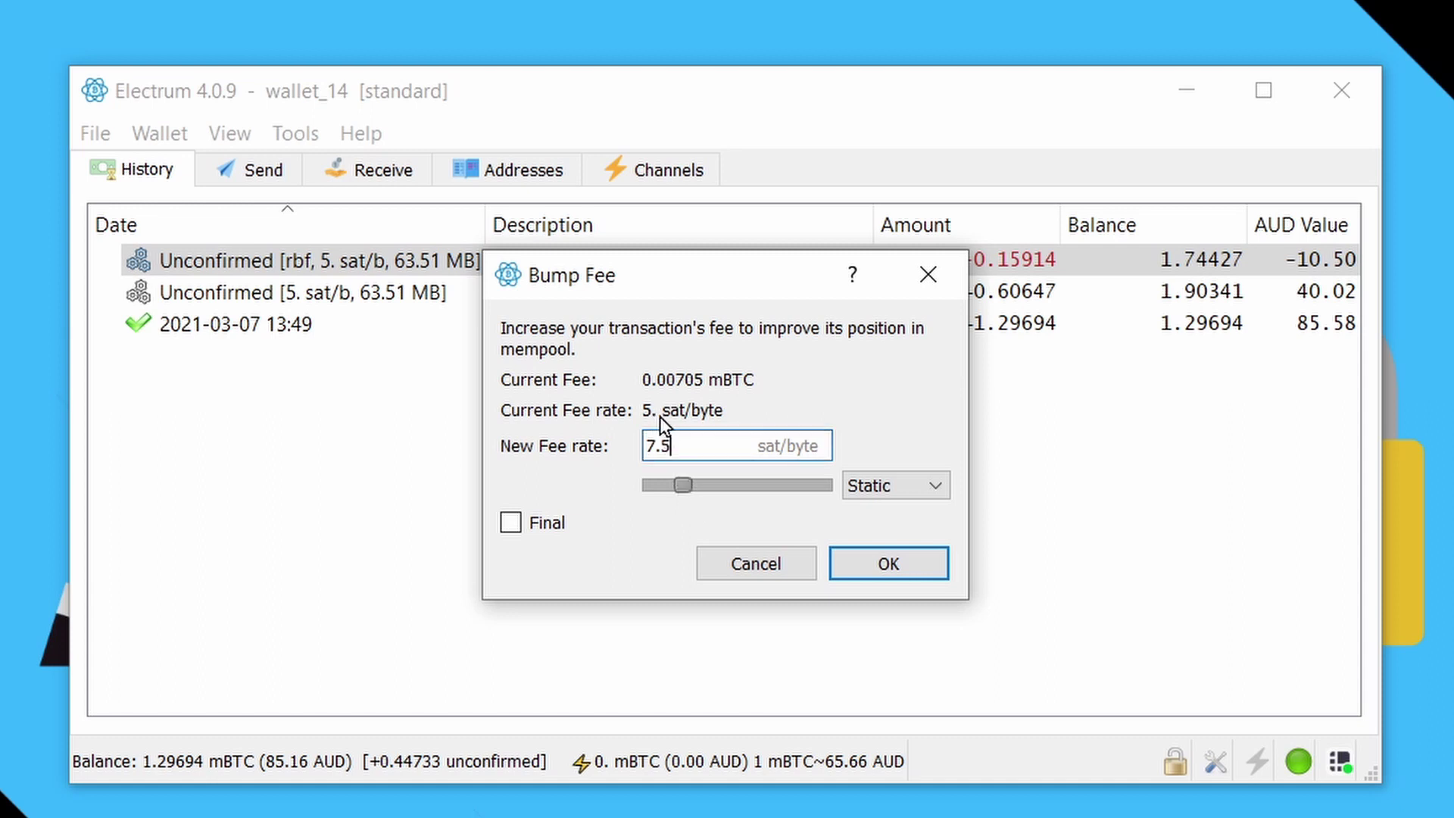
scroll(870, 487, down, 2)
click(871, 486)
click(874, 524)
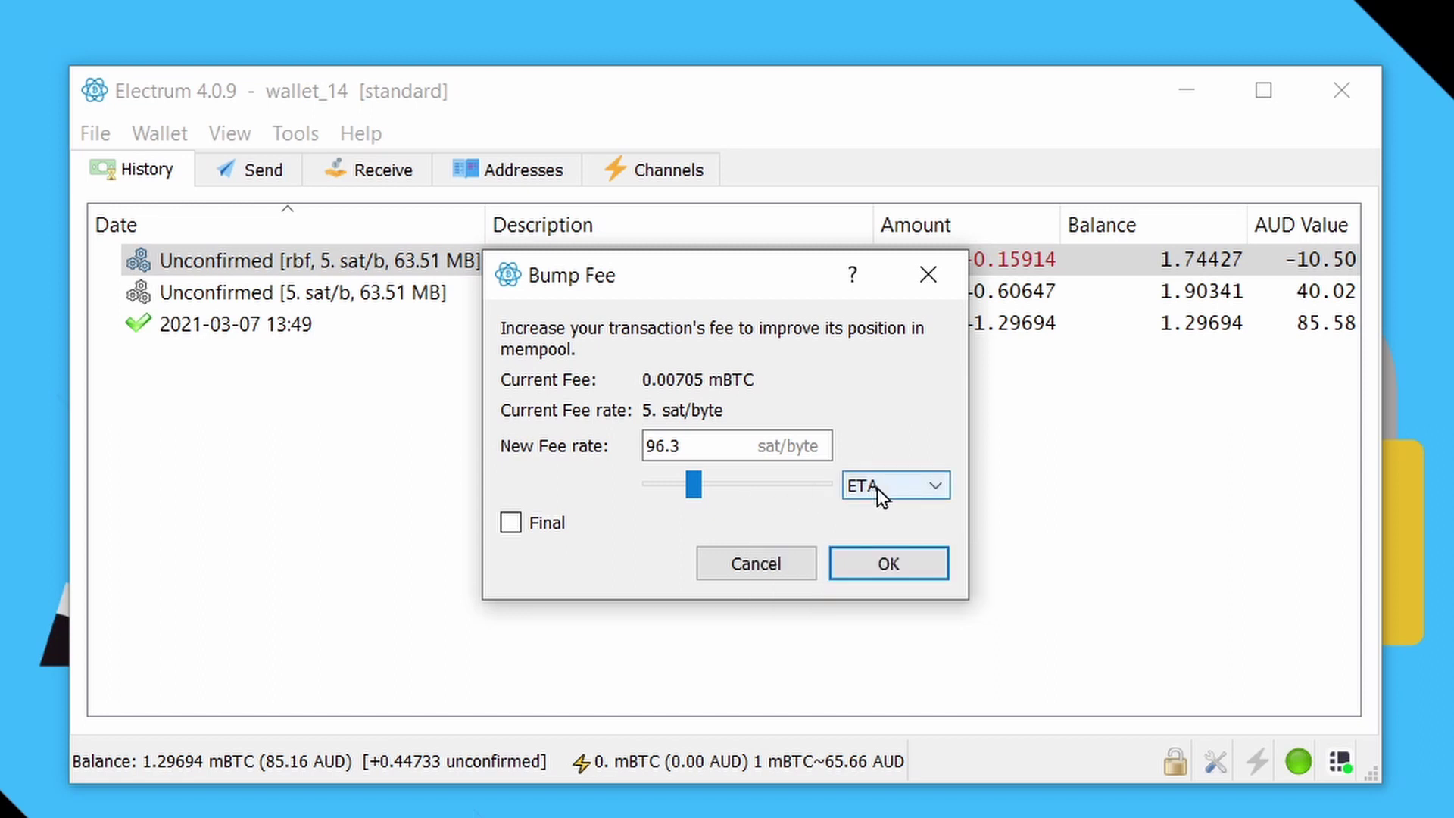
drag(703, 490, 783, 492)
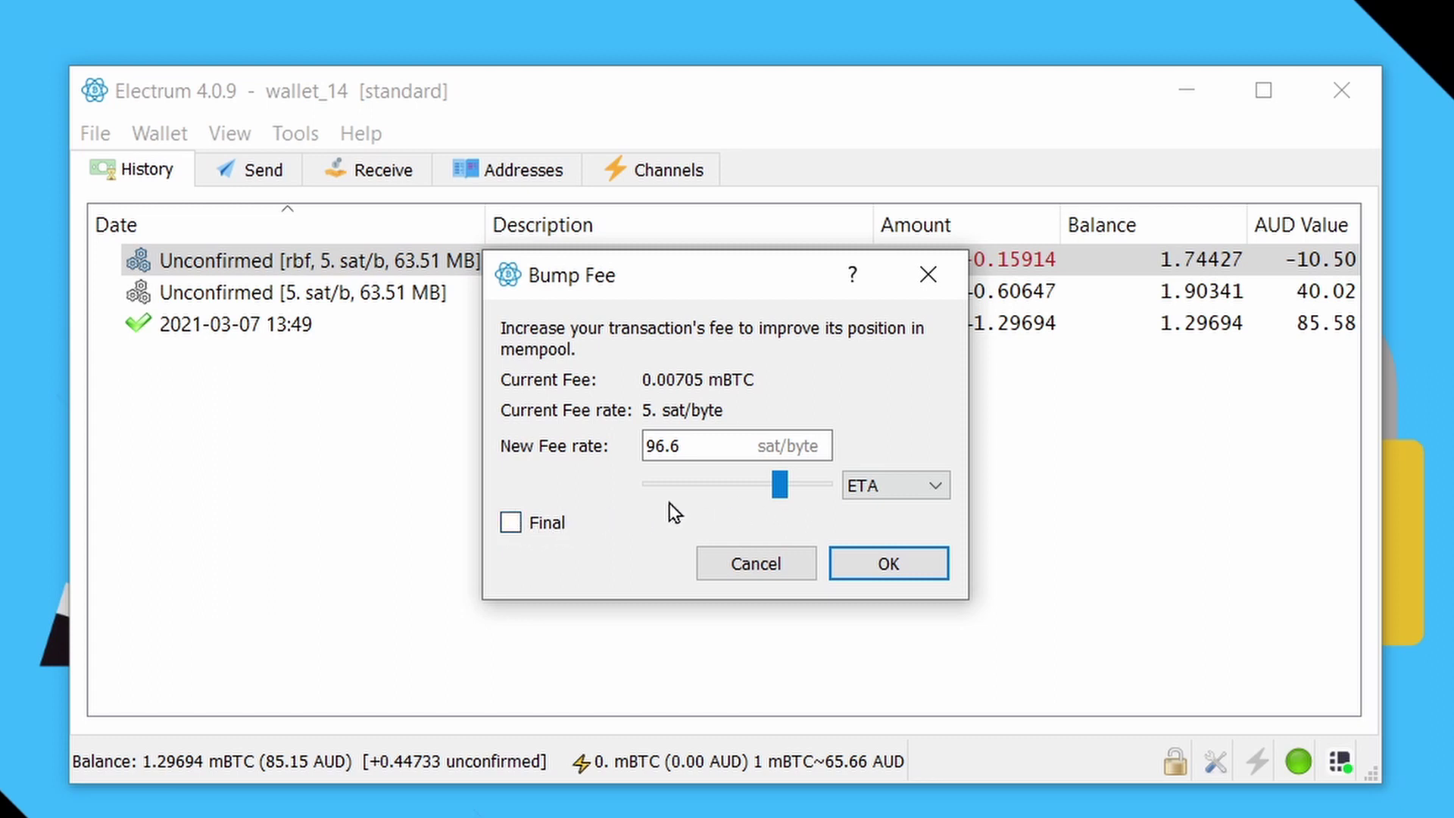
- Accept the 96.6 sat/byte fee, sign the replacement on the Ledger and broadcast it
click(866, 563)
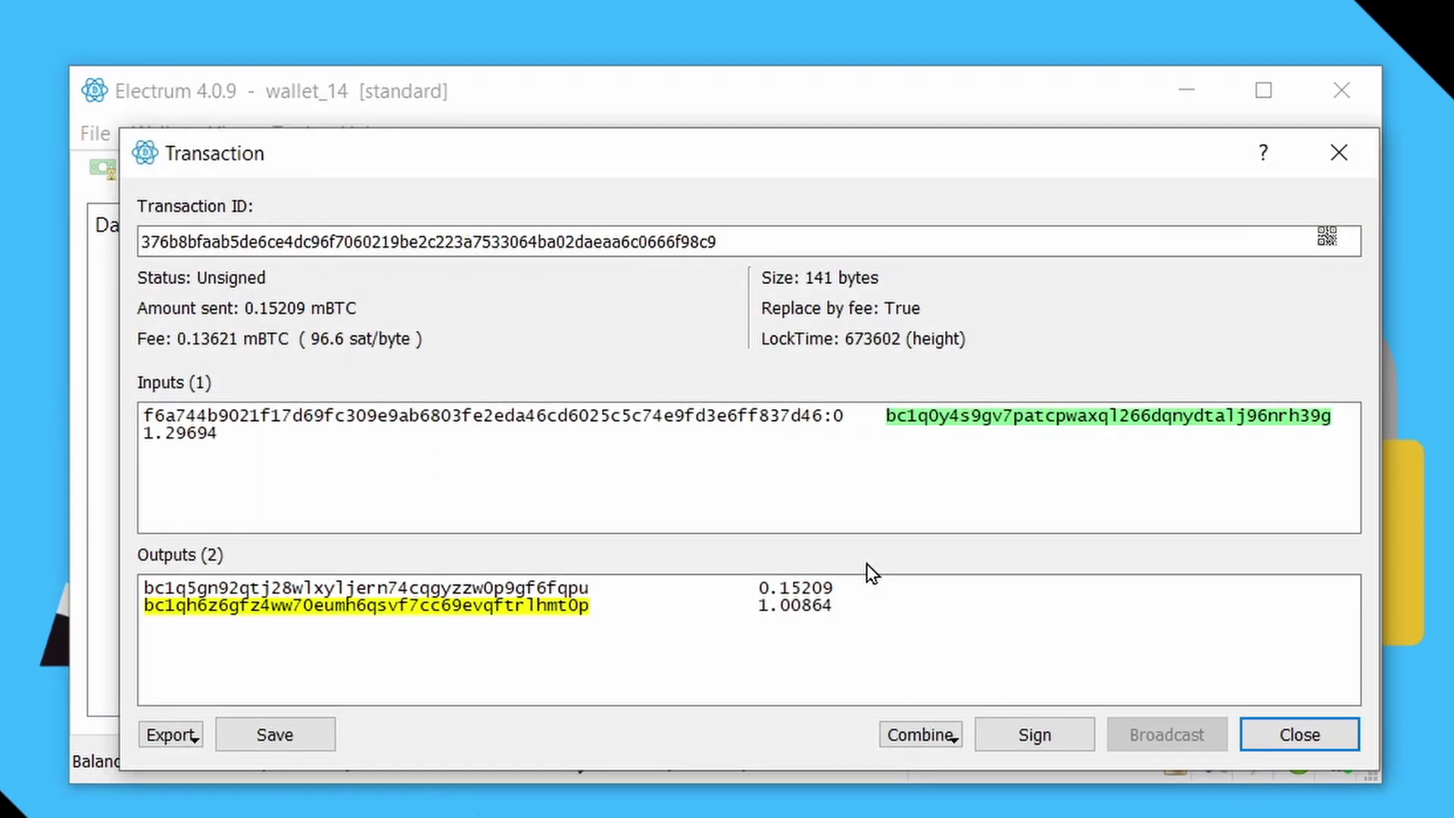
click(1027, 736)
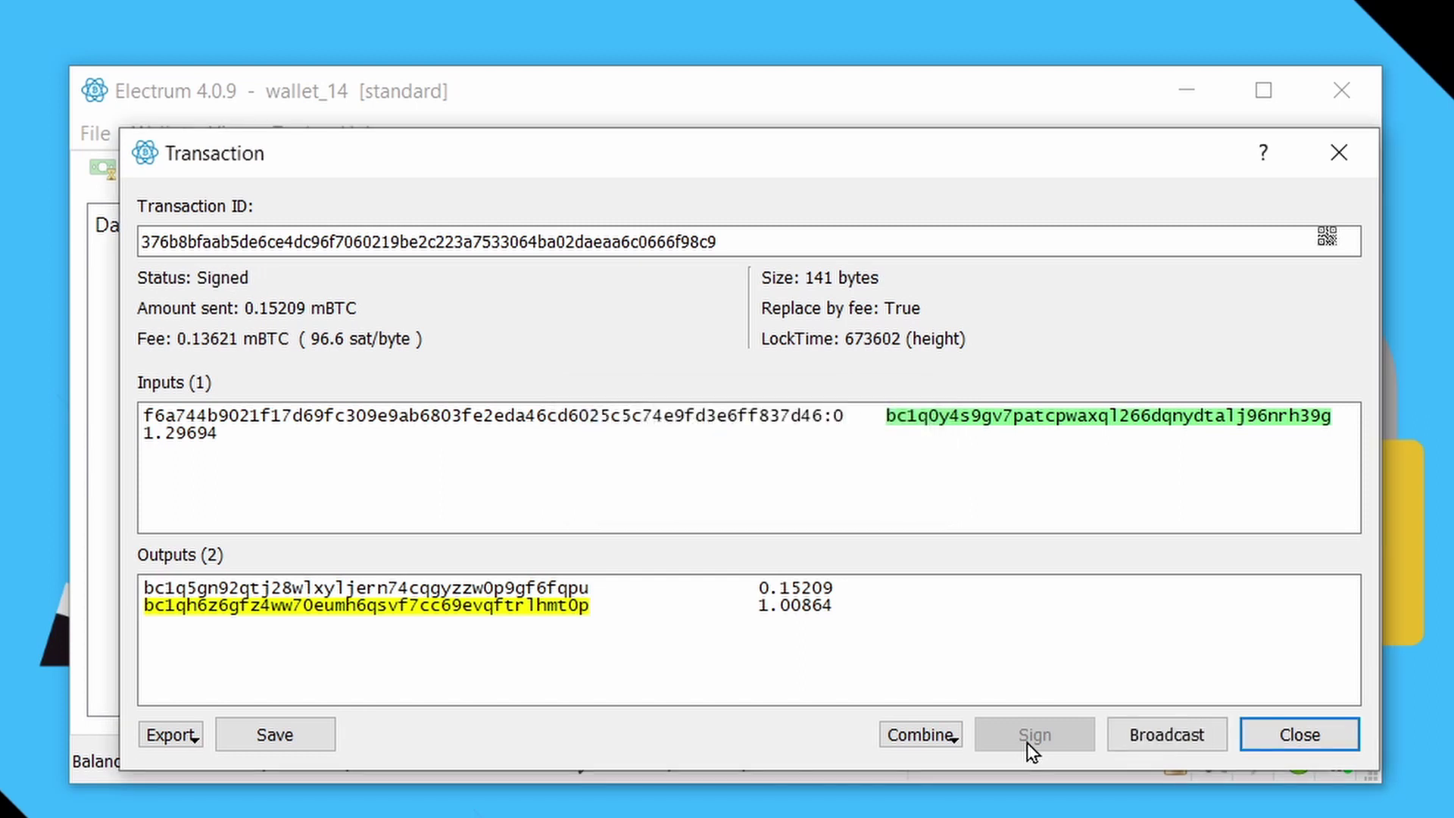
click(1177, 730)
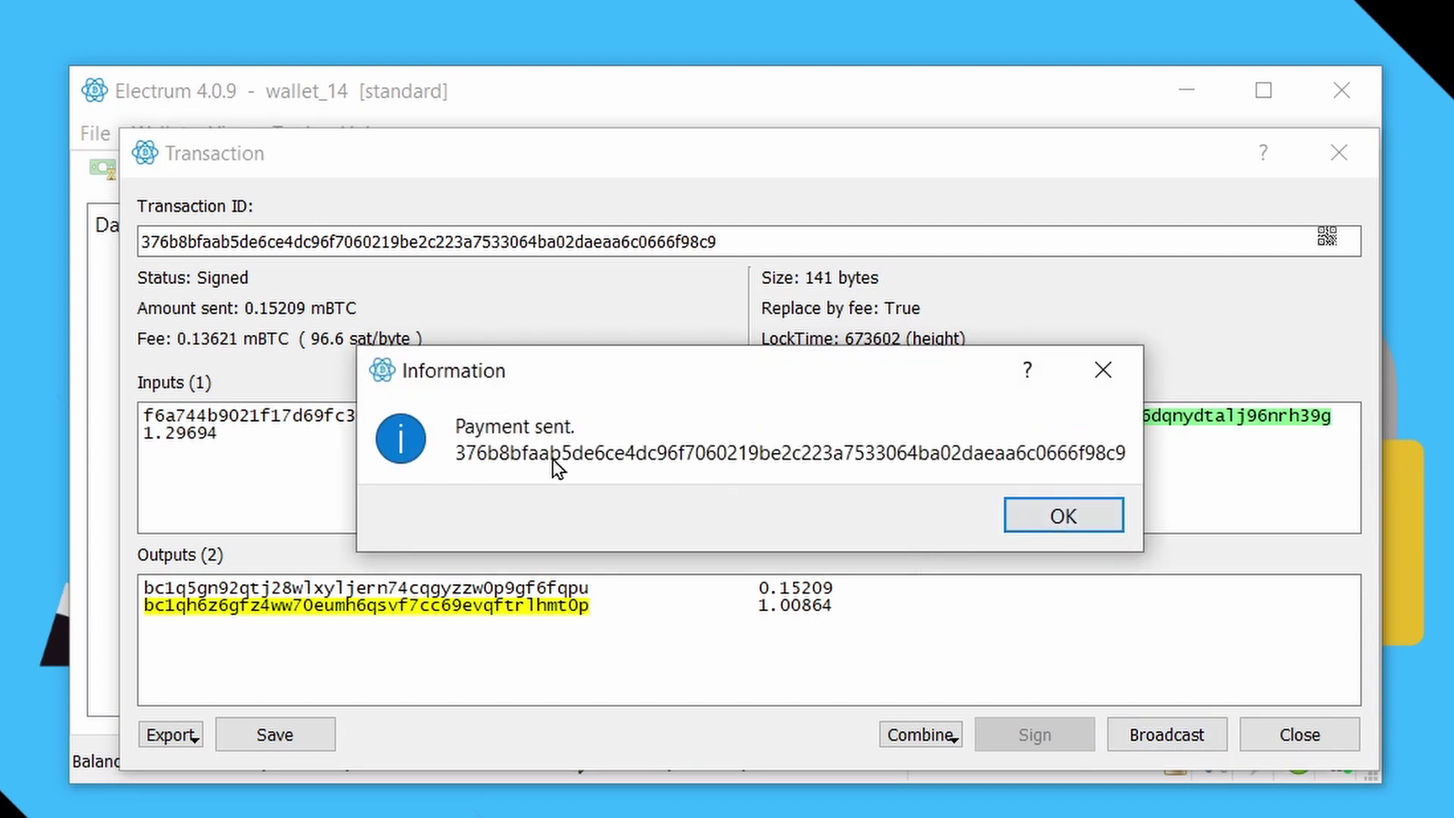
click(1064, 517)
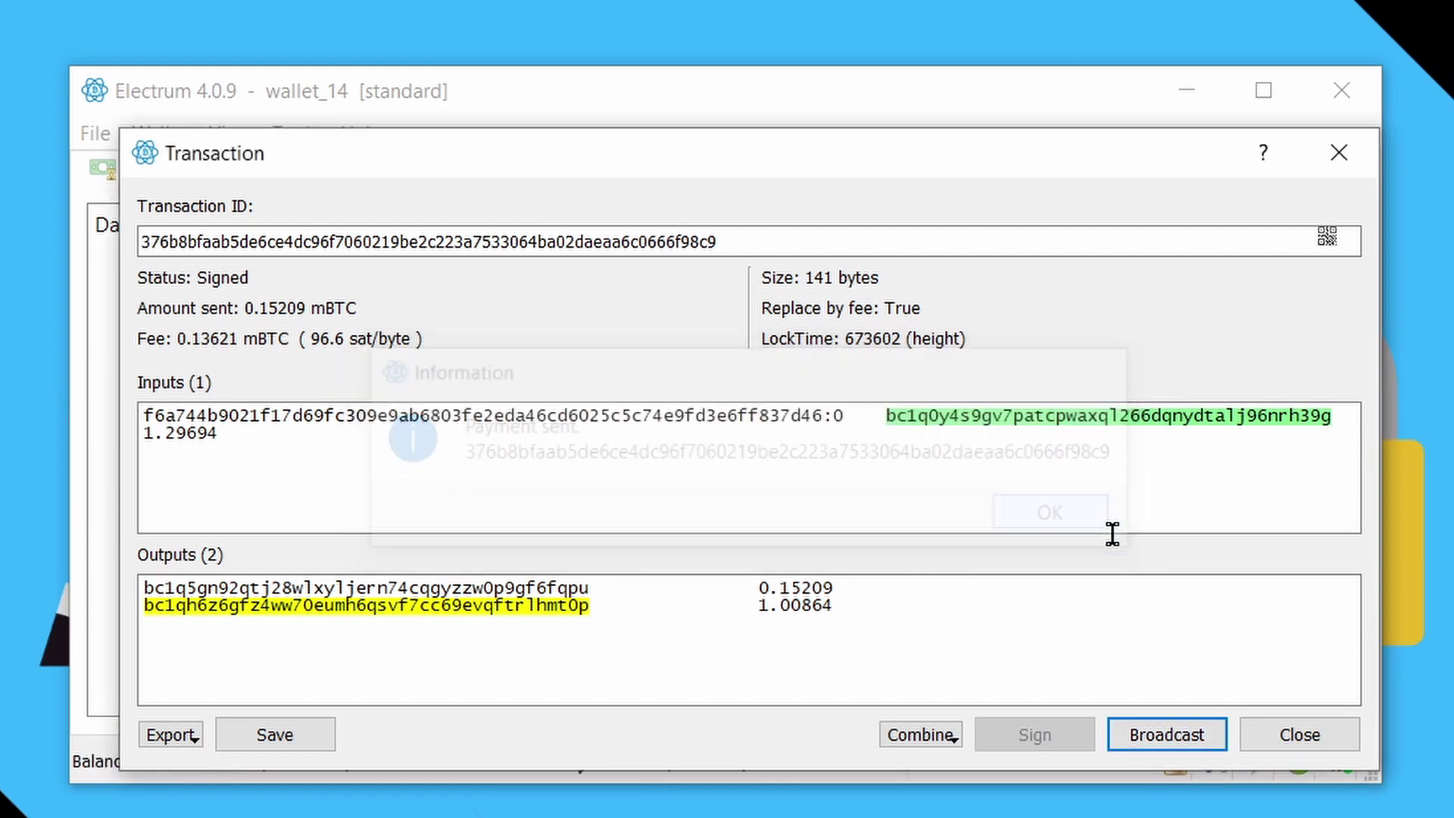
- Close the transaction details and start child-pays-for-parent on the incoming 5 sat/b receipt
click(1296, 724)
right_click(338, 268)
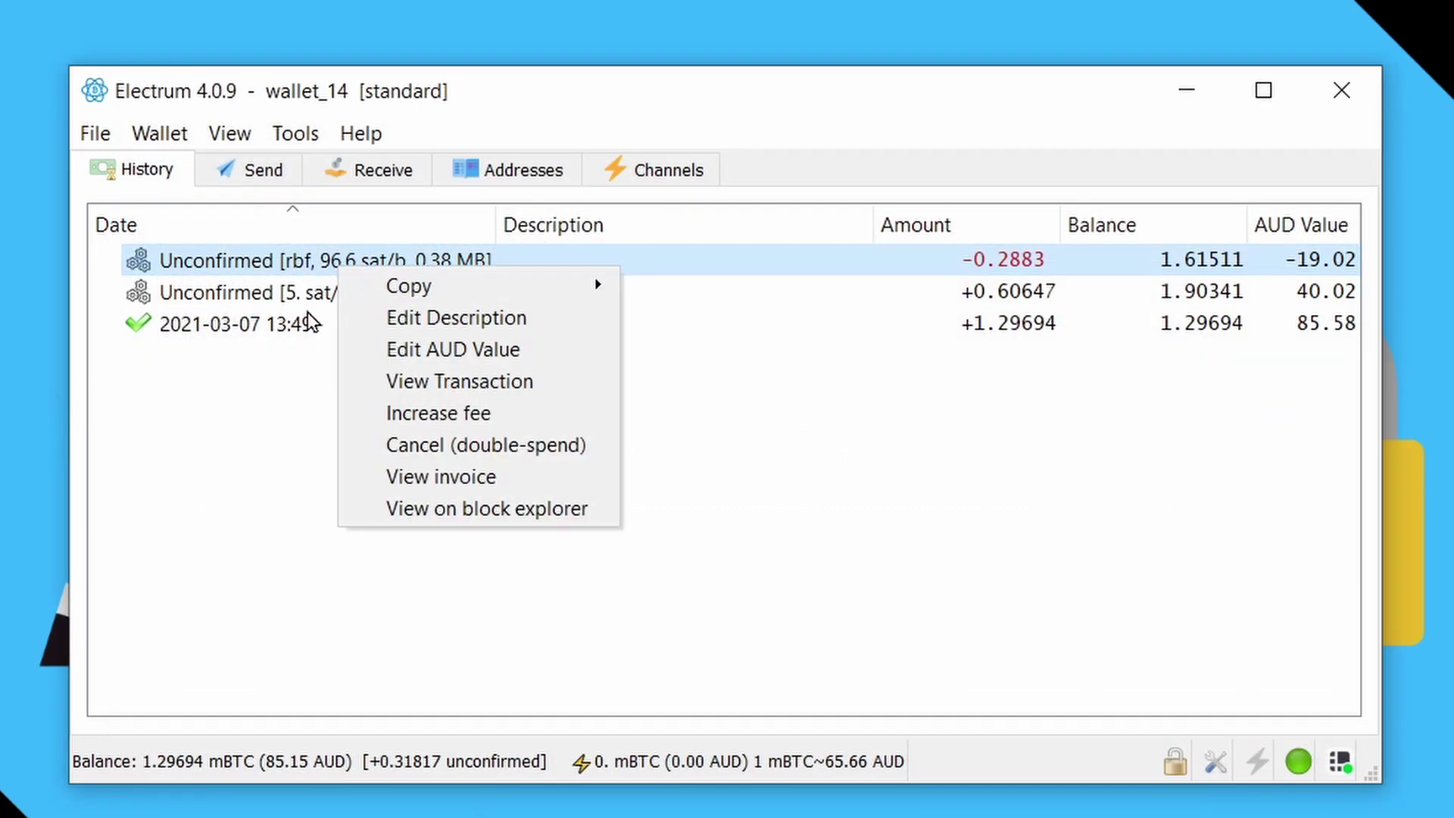
key(Escape)
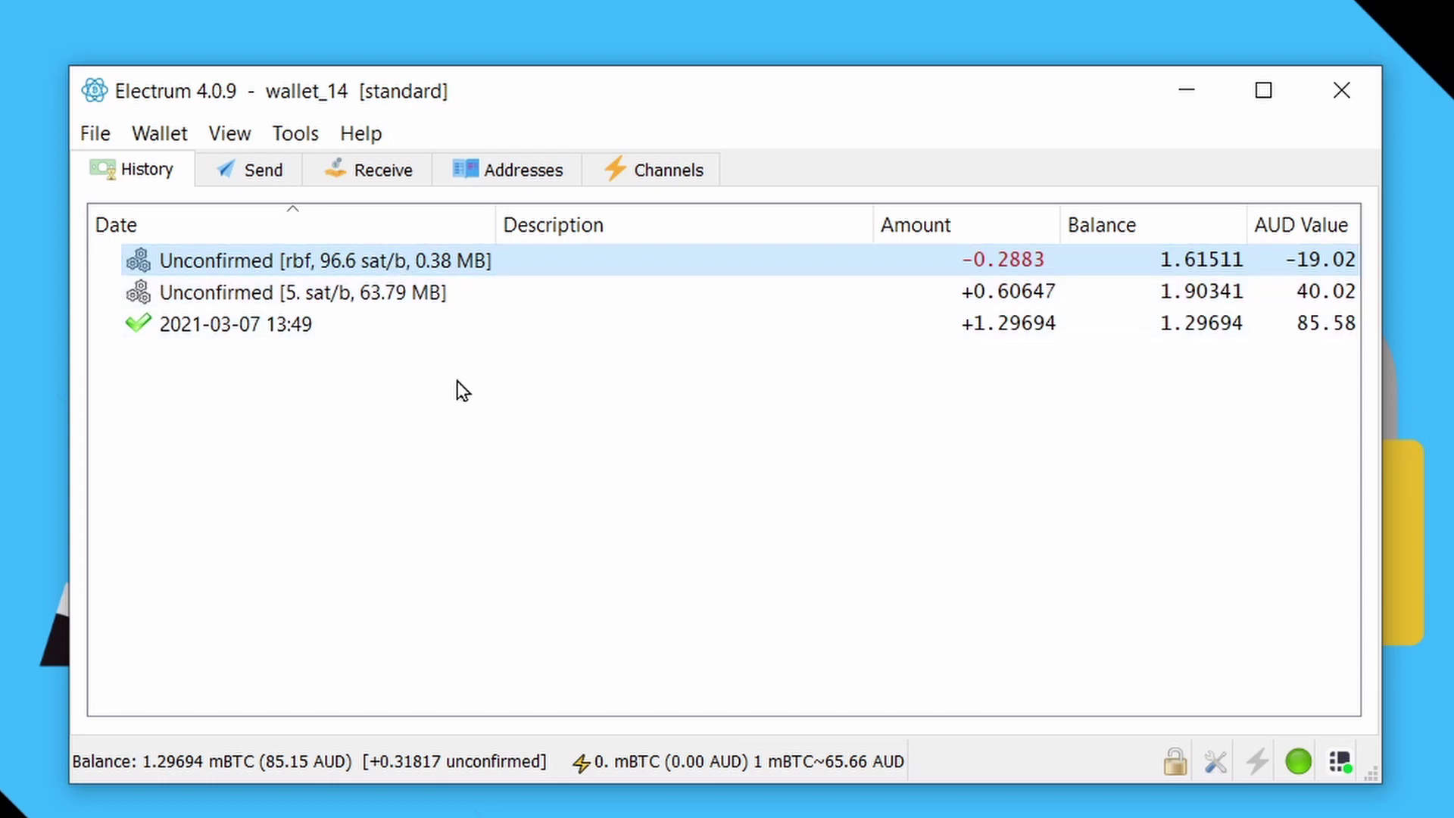
click(451, 291)
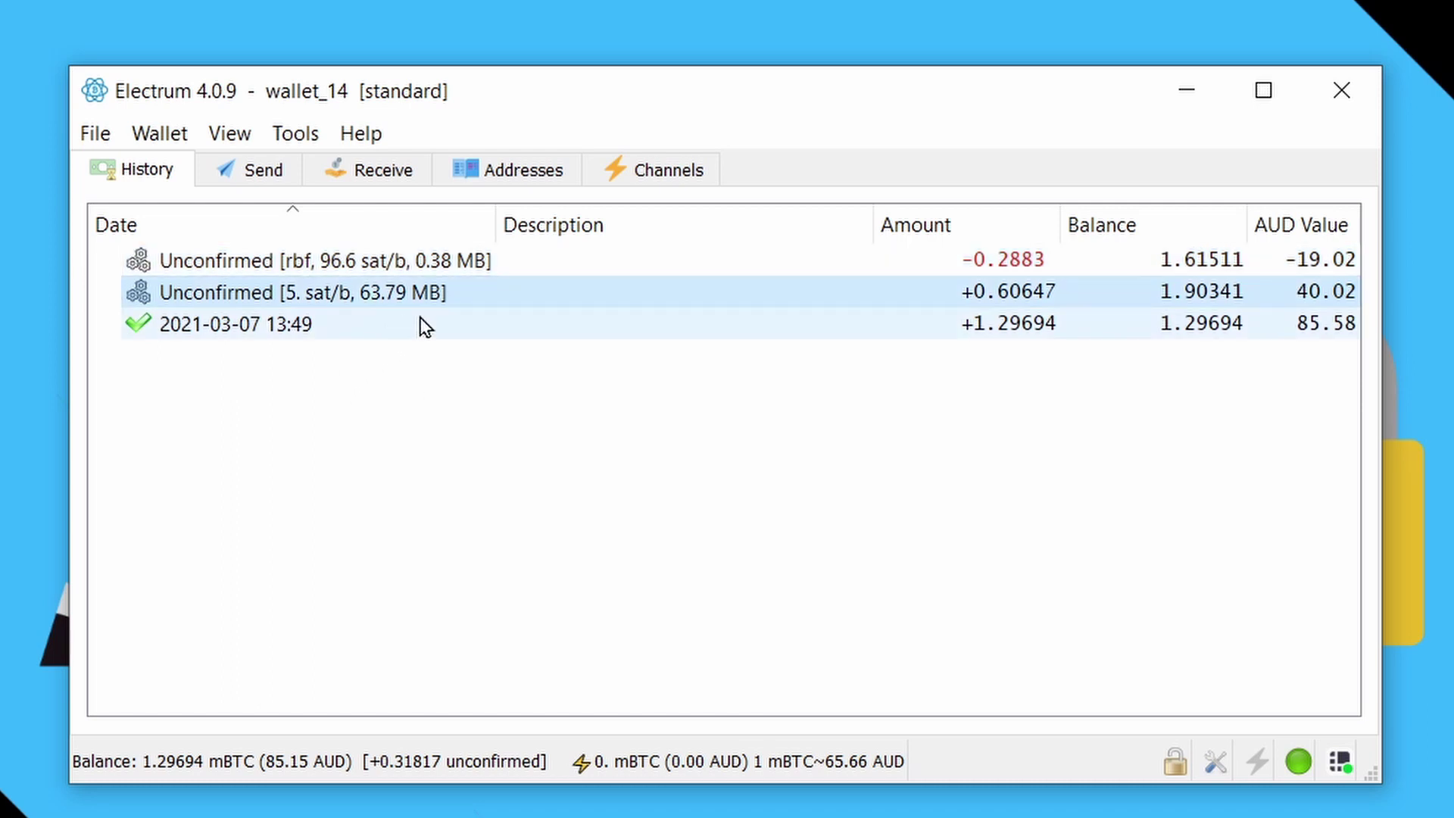
mouse_move(462, 293)
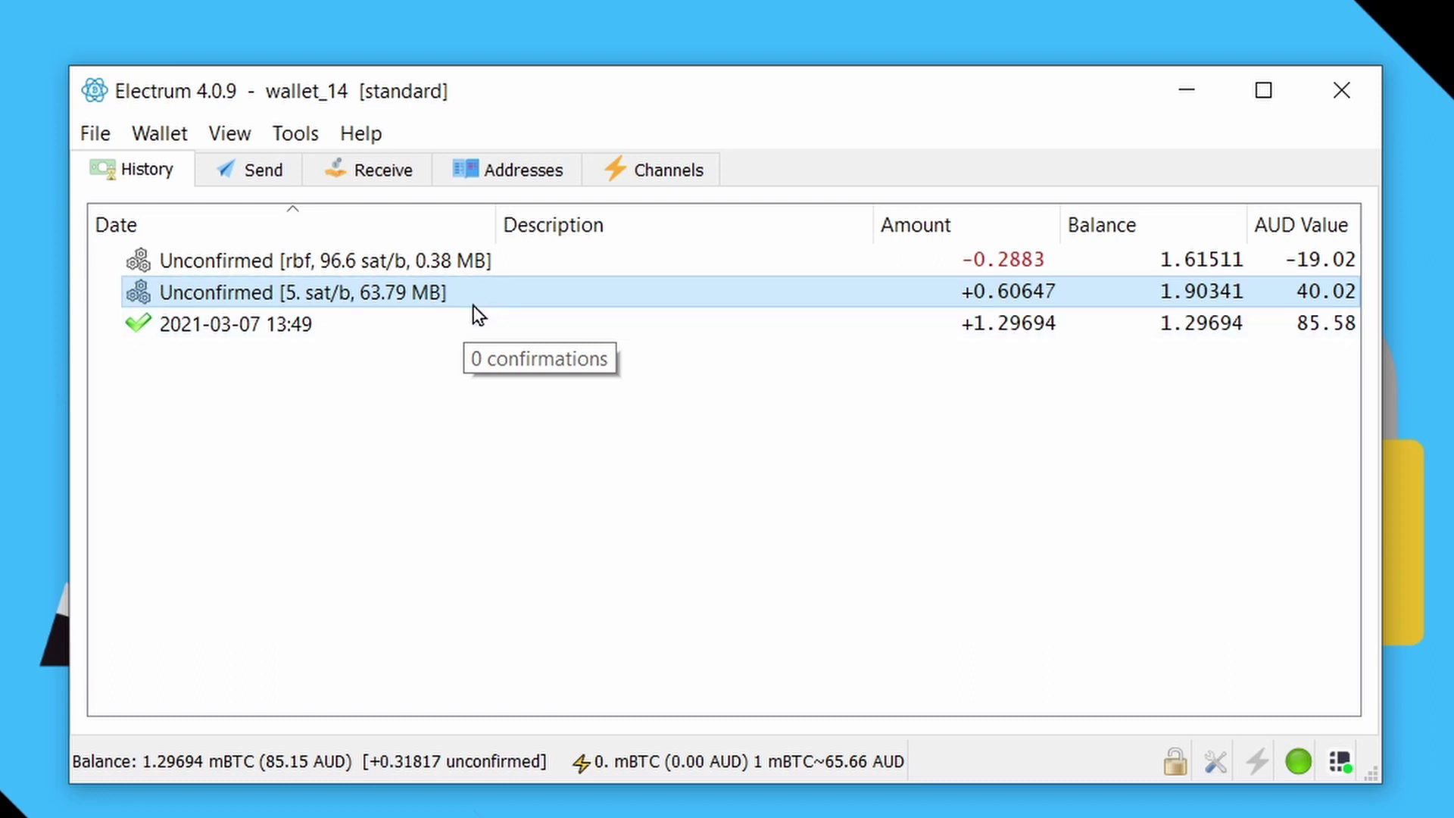
right_click(468, 293)
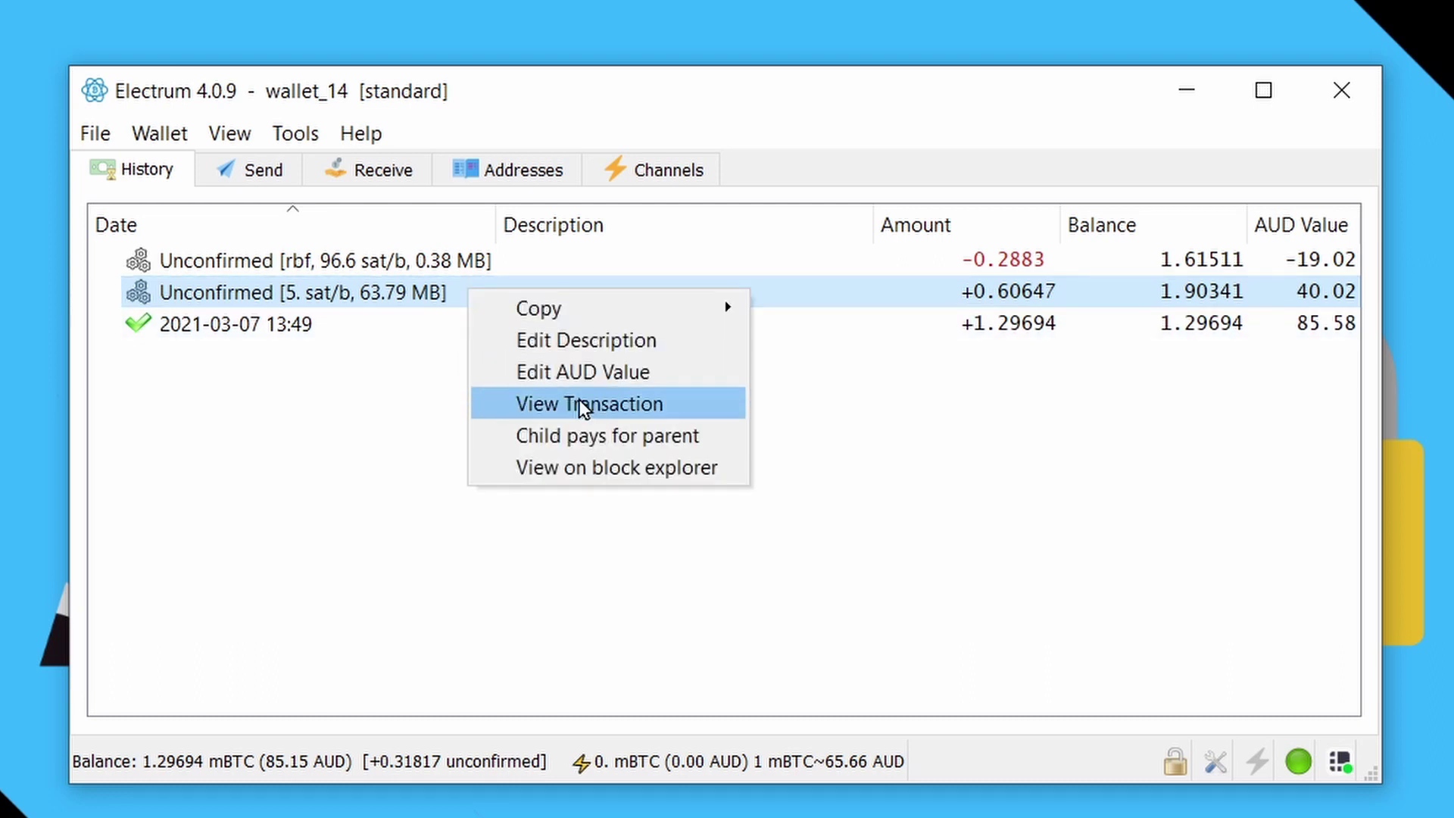
click(592, 432)
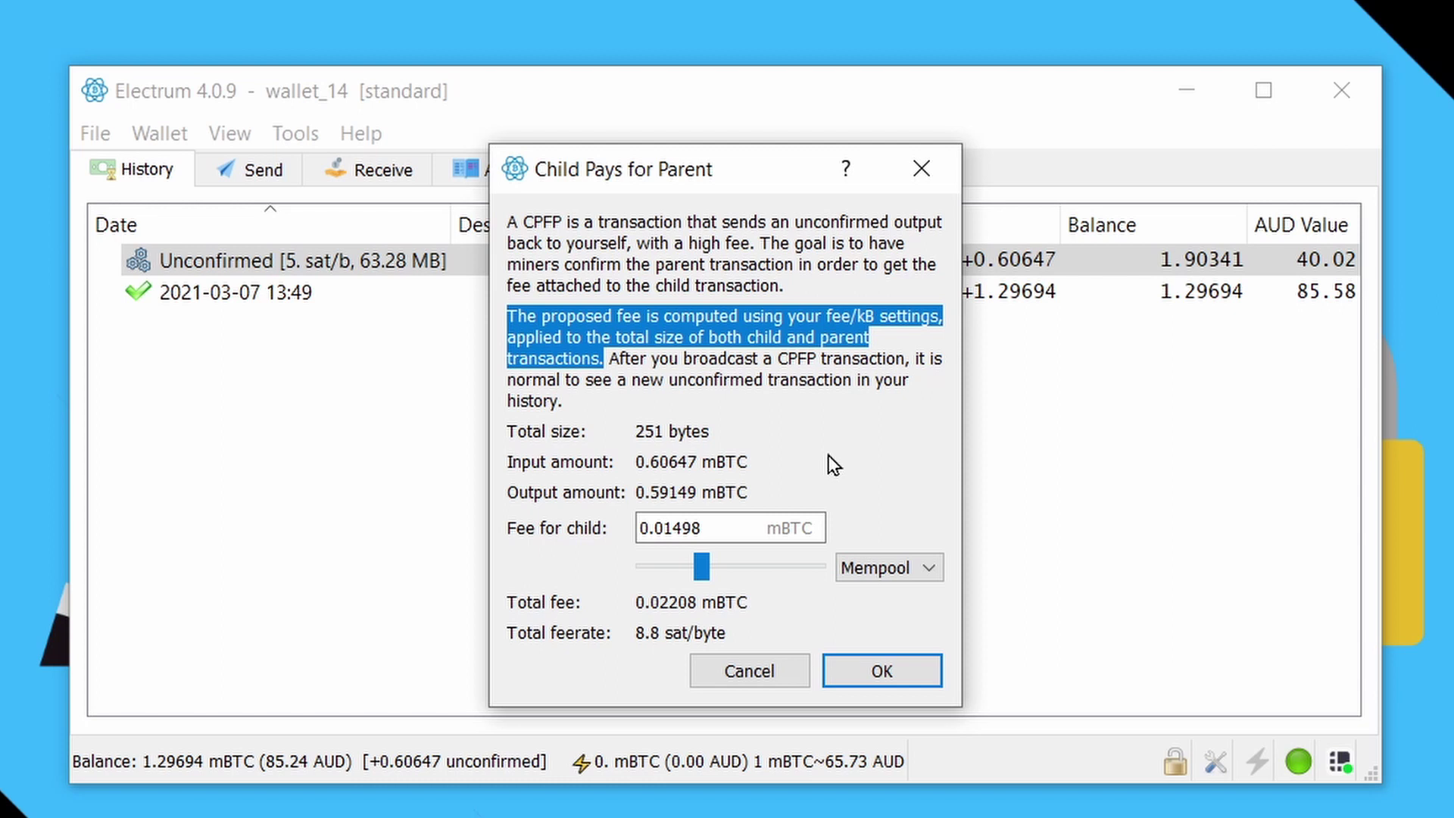
- Set the CPFP fee by ETA, raising the combined feerate to 96.6 sat/byte, and preview
drag(701, 566, 731, 565)
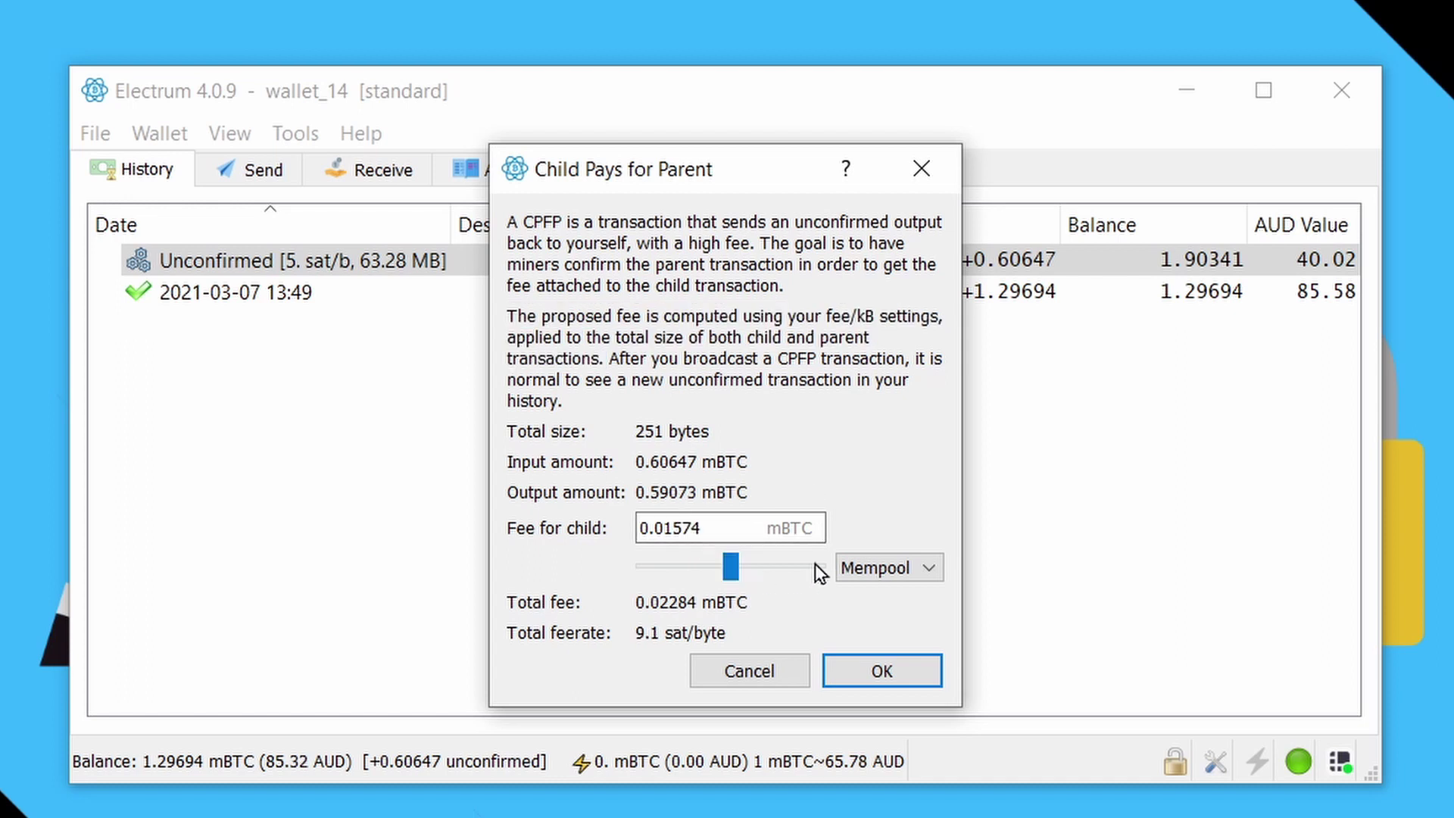
click(862, 569)
click(856, 610)
drag(730, 566, 788, 568)
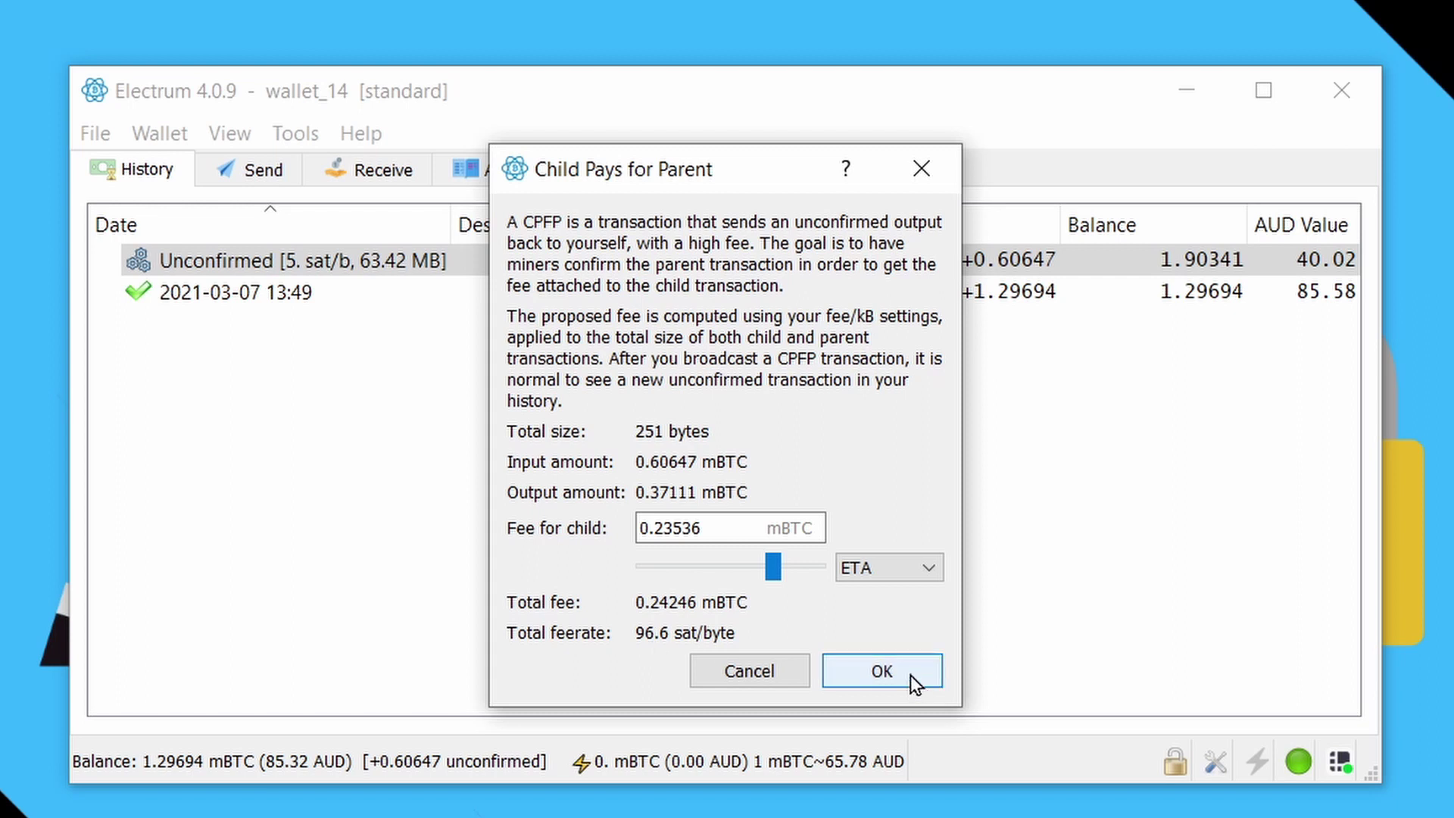
click(881, 671)
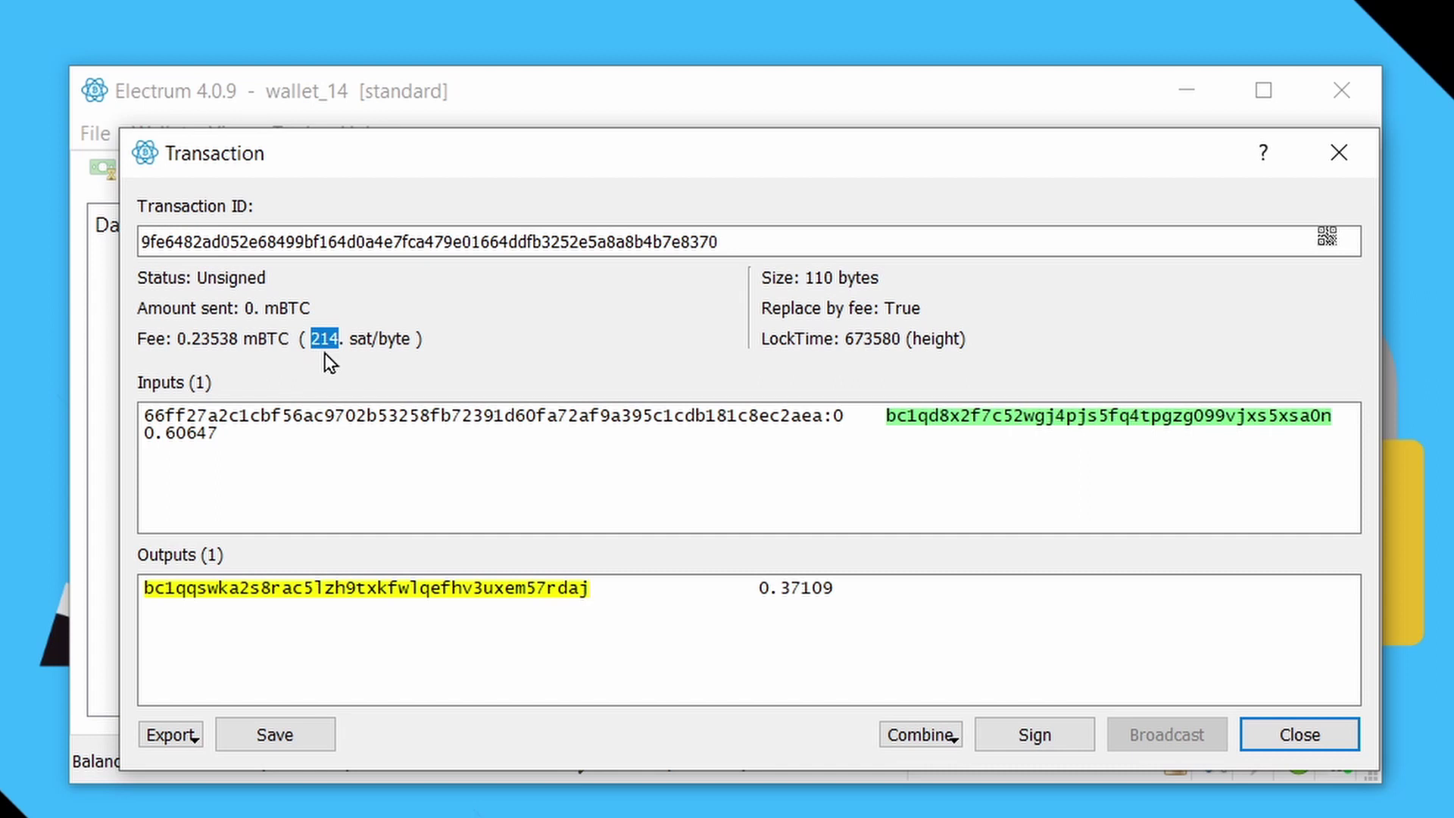
- Sign the 214 sat/byte child transaction on the Ledger, broadcast it, and close its details
key(Tab)
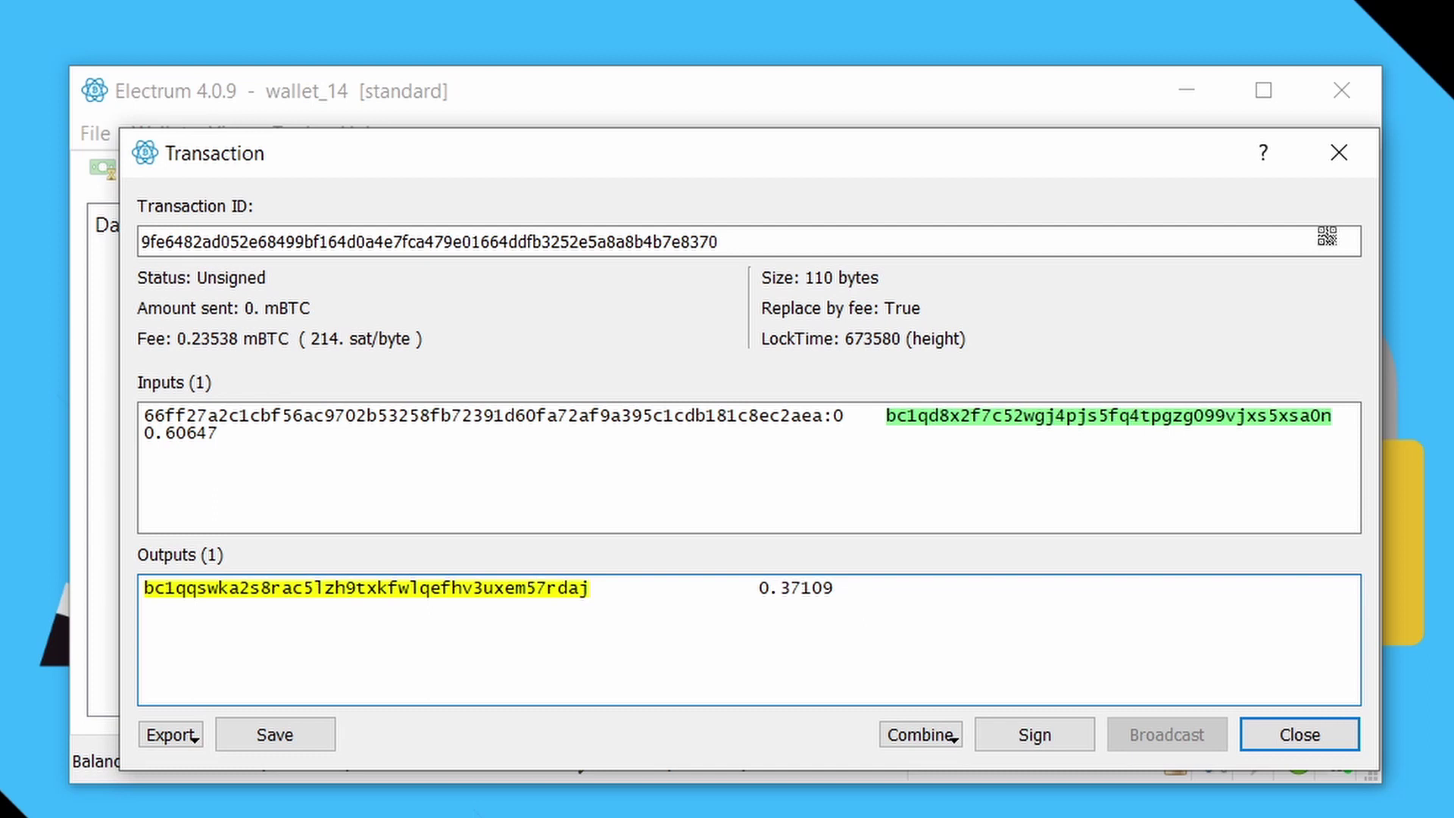
drag(968, 313, 871, 313)
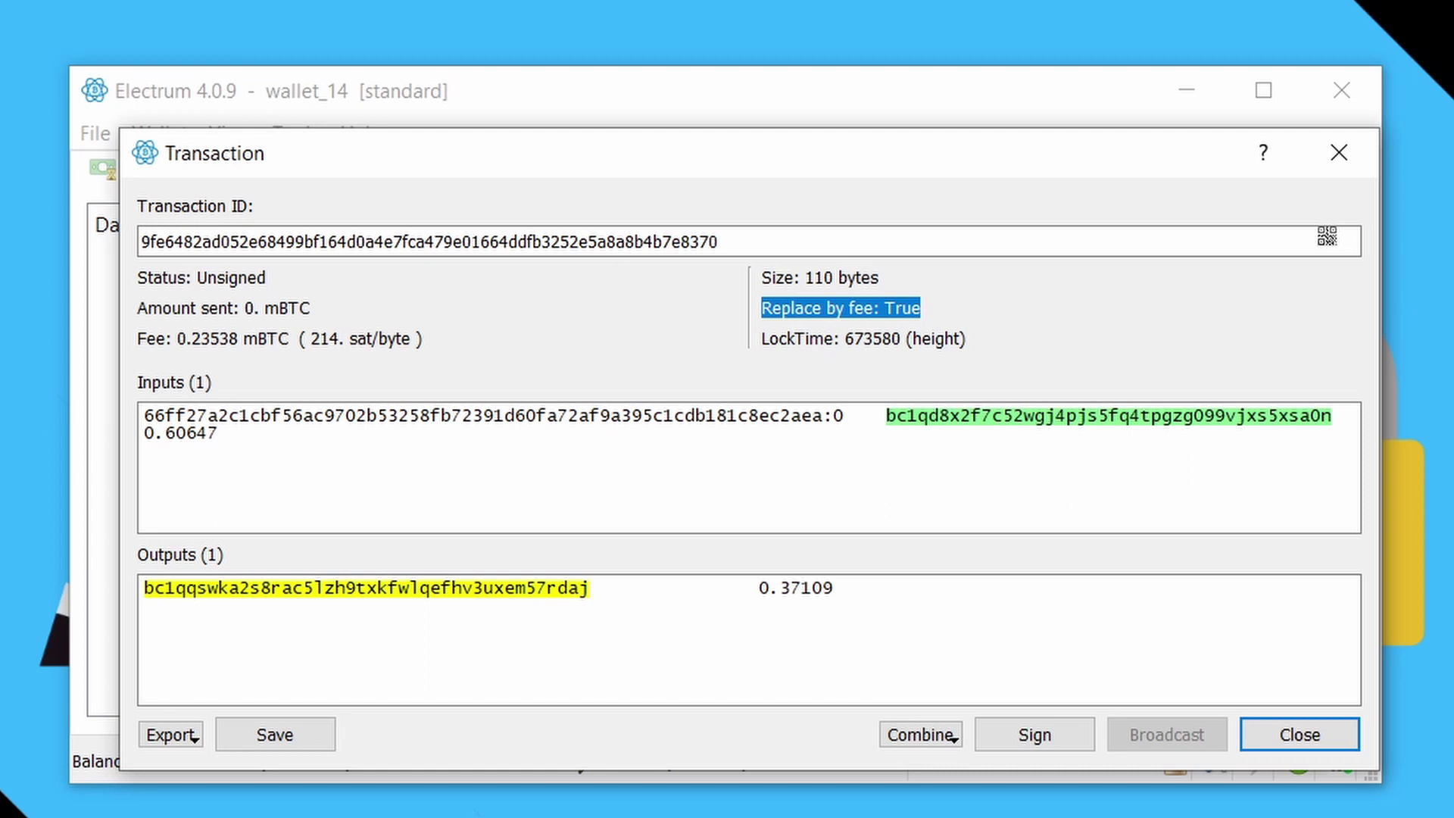
click(1068, 737)
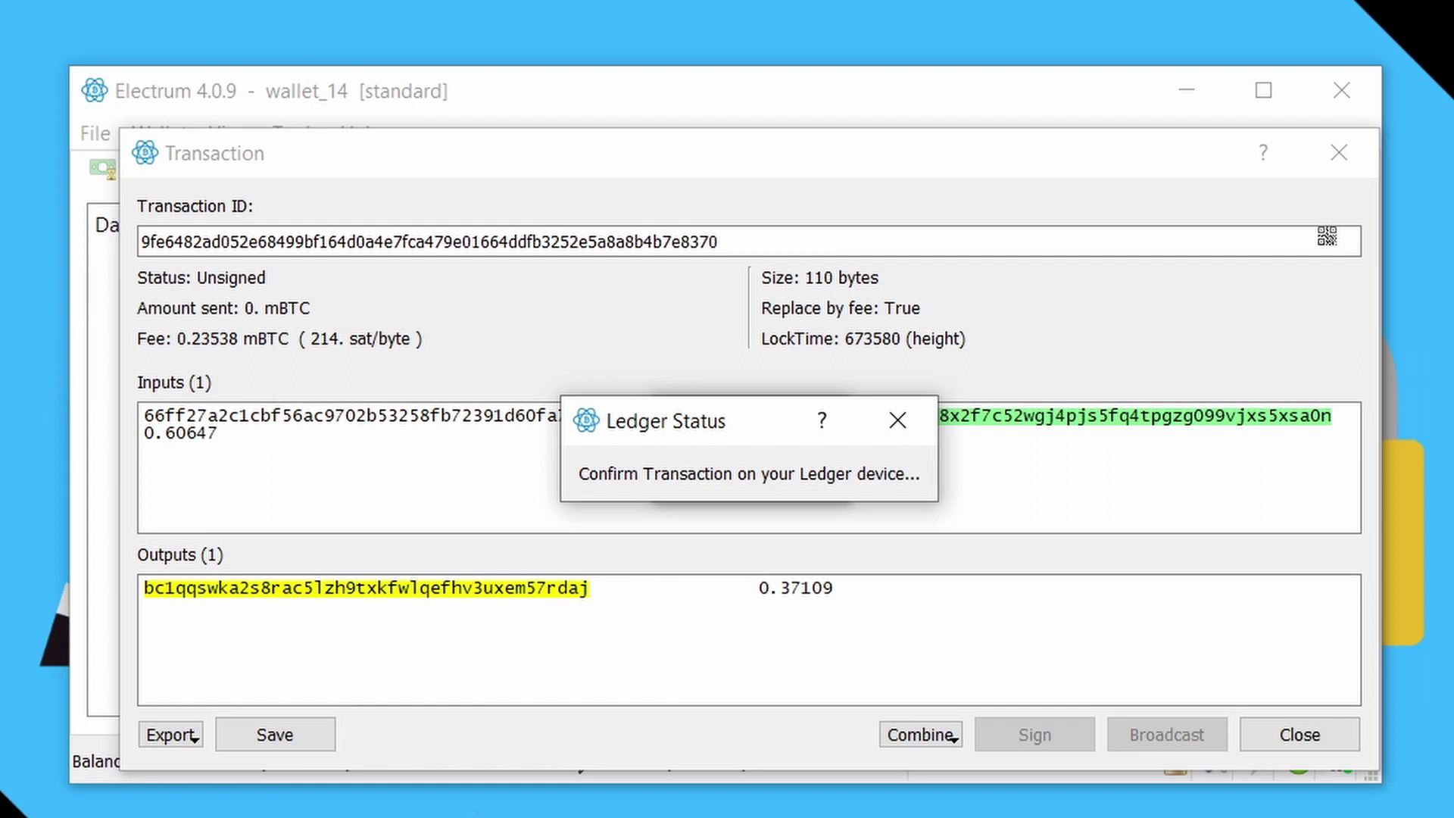
click(1180, 738)
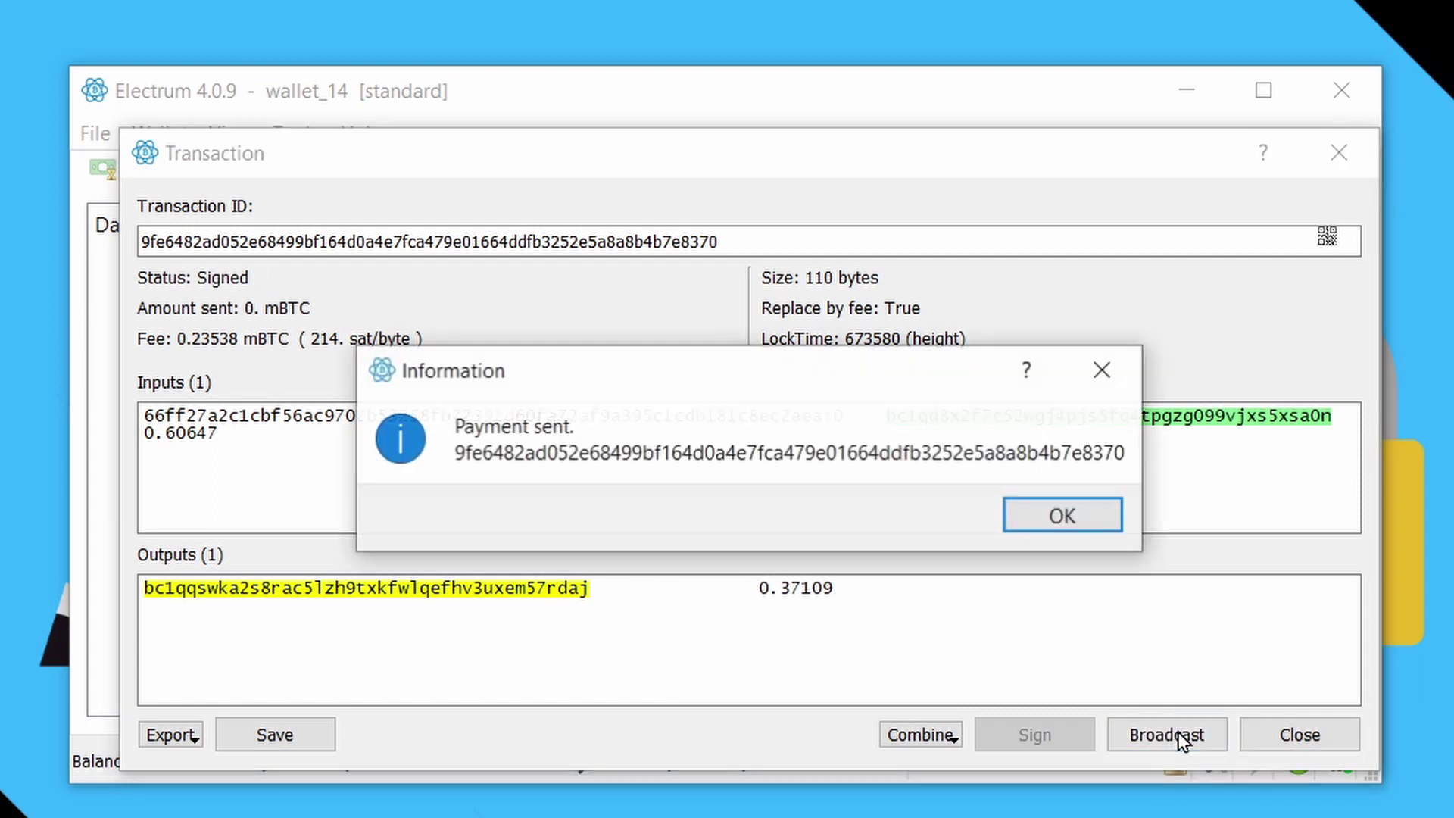
click(1054, 516)
click(1316, 733)
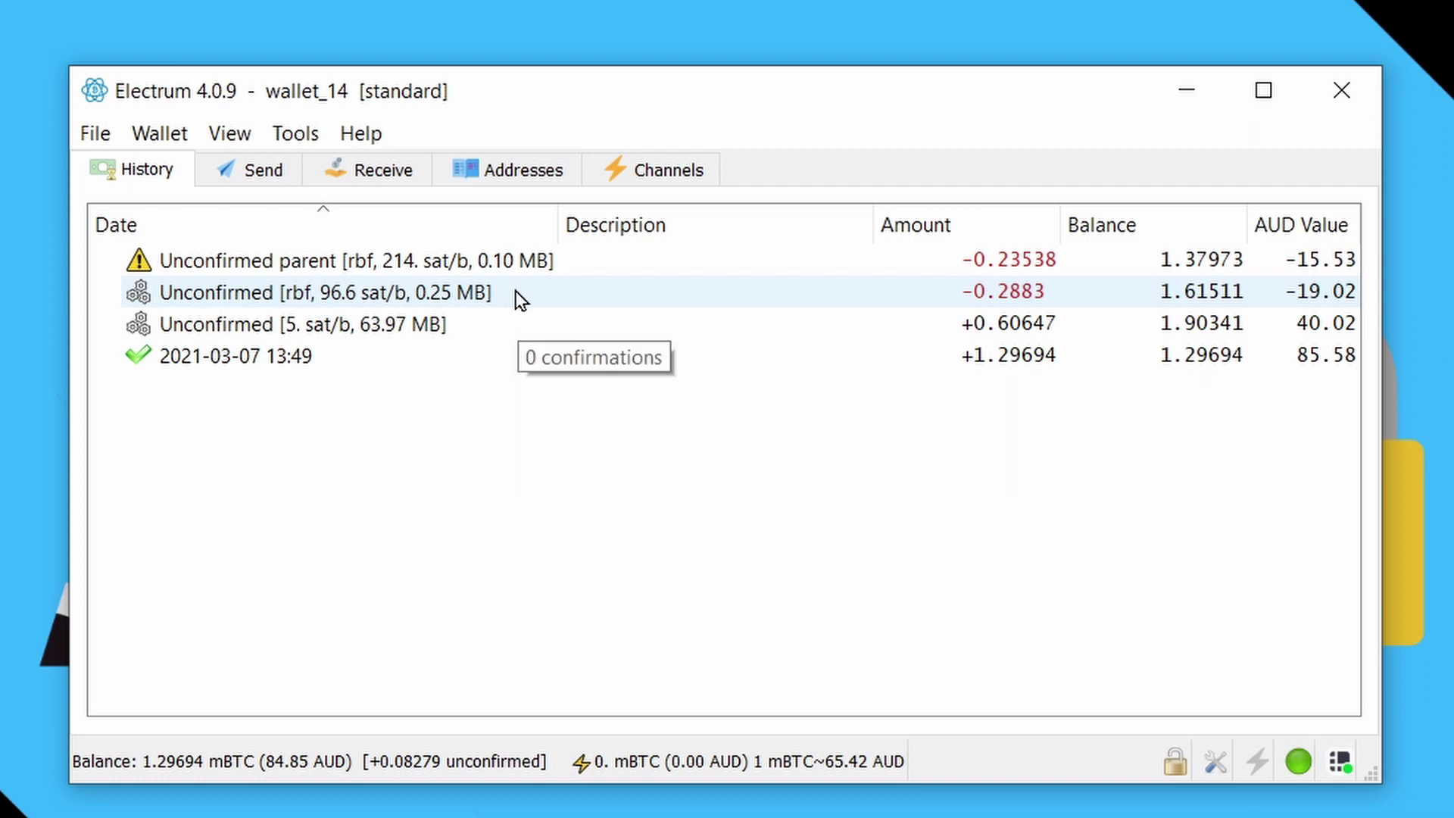
- Select the parent and child rows in history while waiting for their confirmations
click(560, 260)
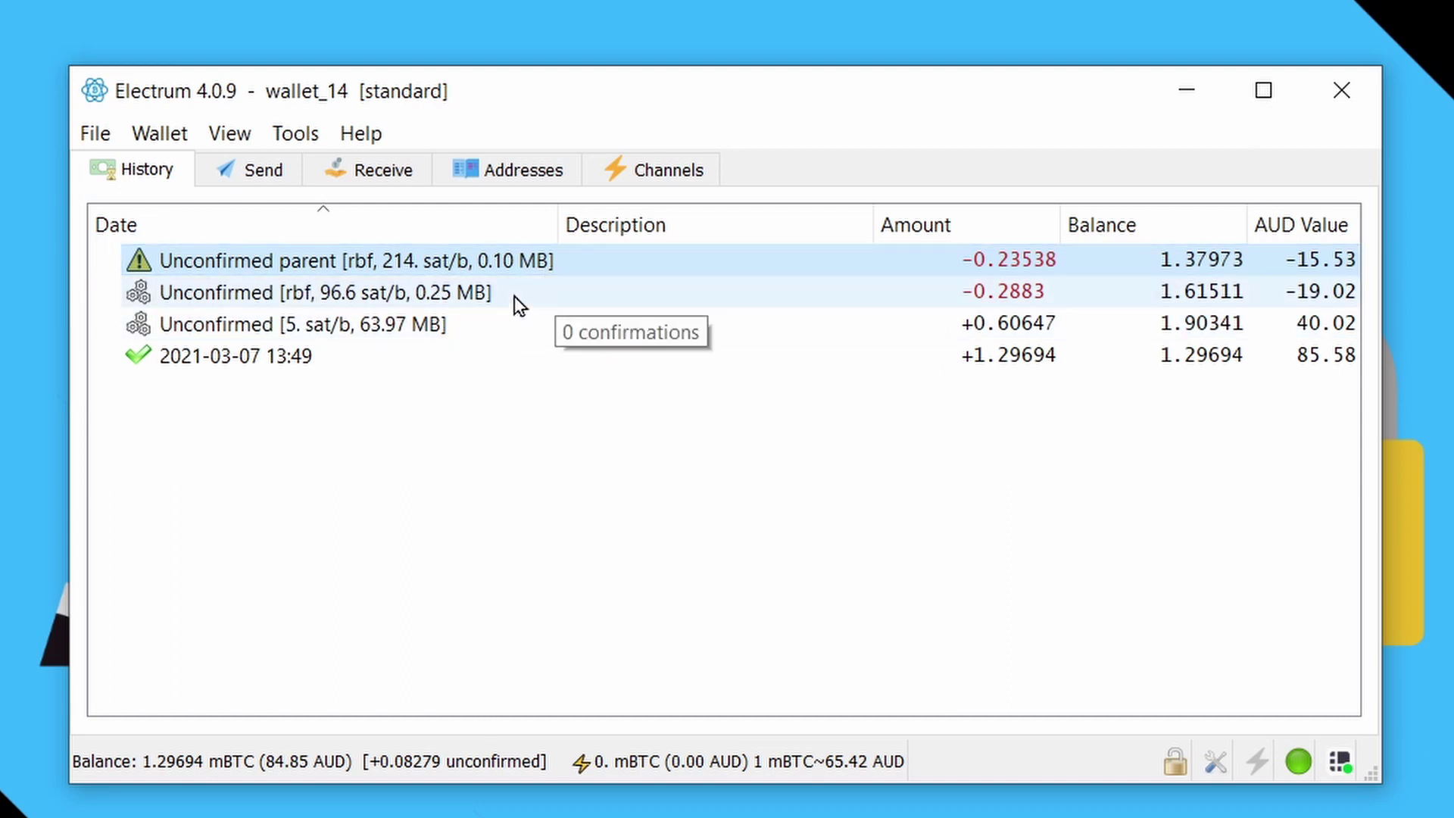
click(485, 326)
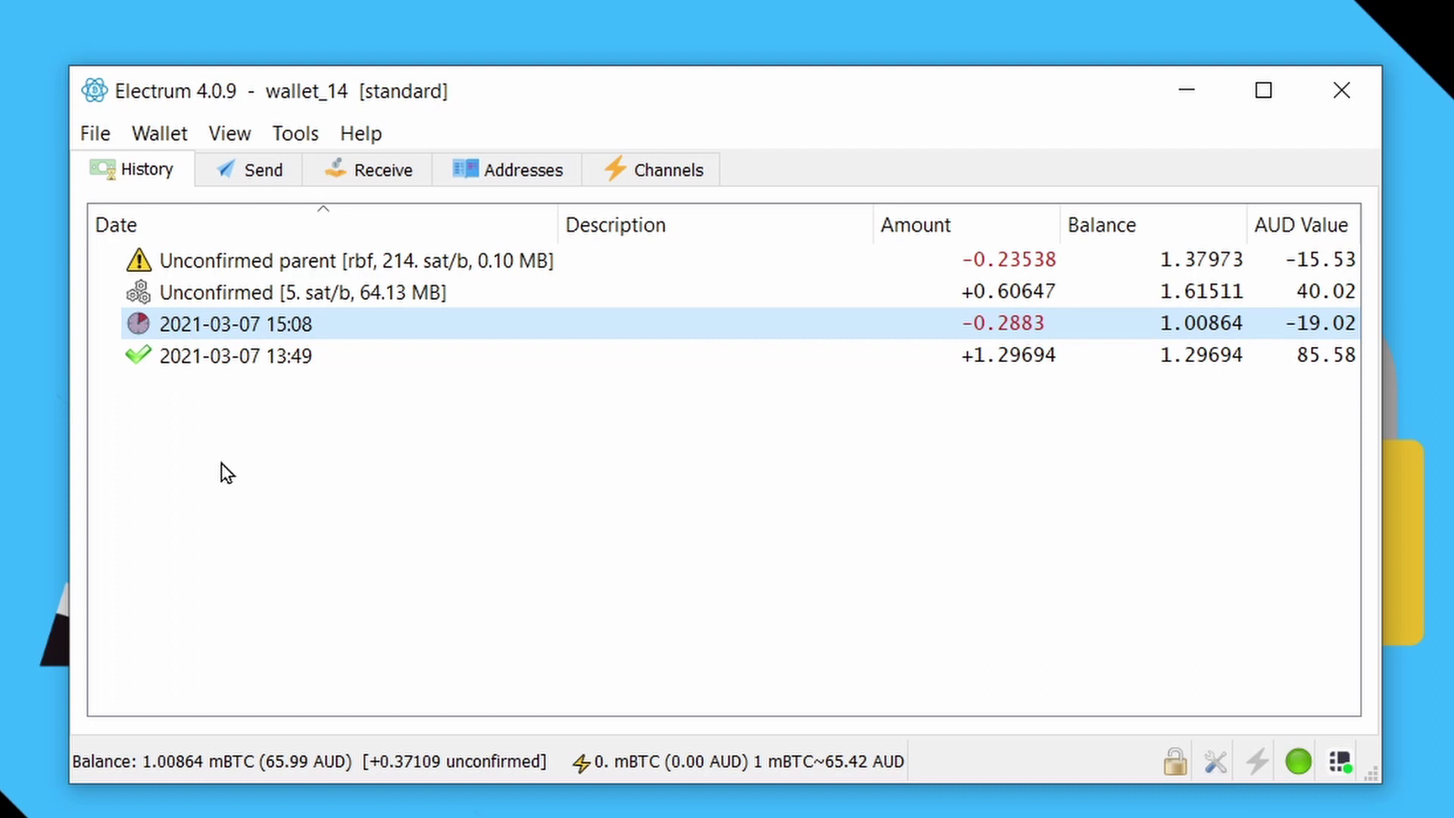
key(Up)
key(Up)
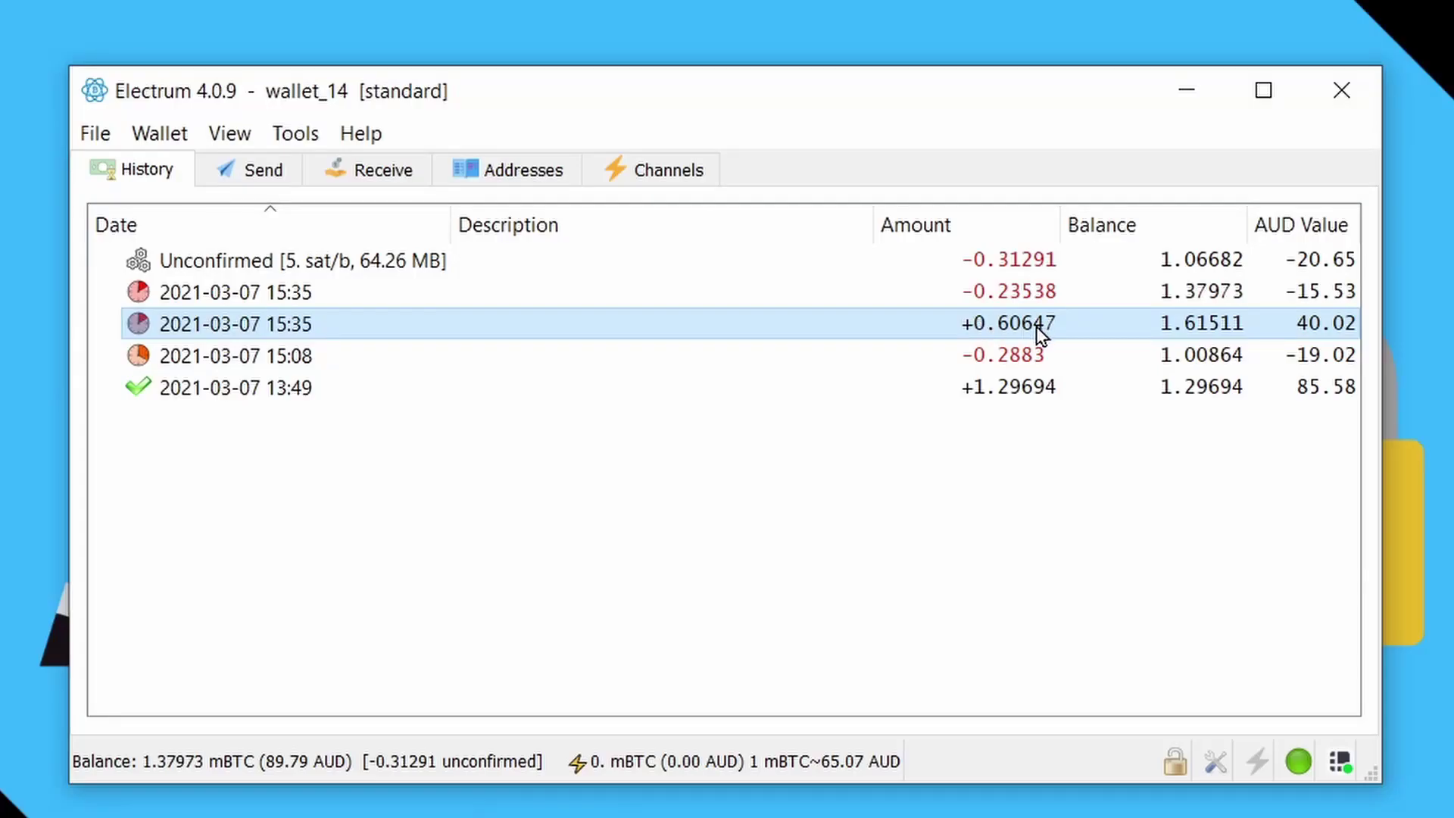
- Compare the context-menu actions for the unconfirmed -0.31291 and -0.37109 transactions
click(1057, 289)
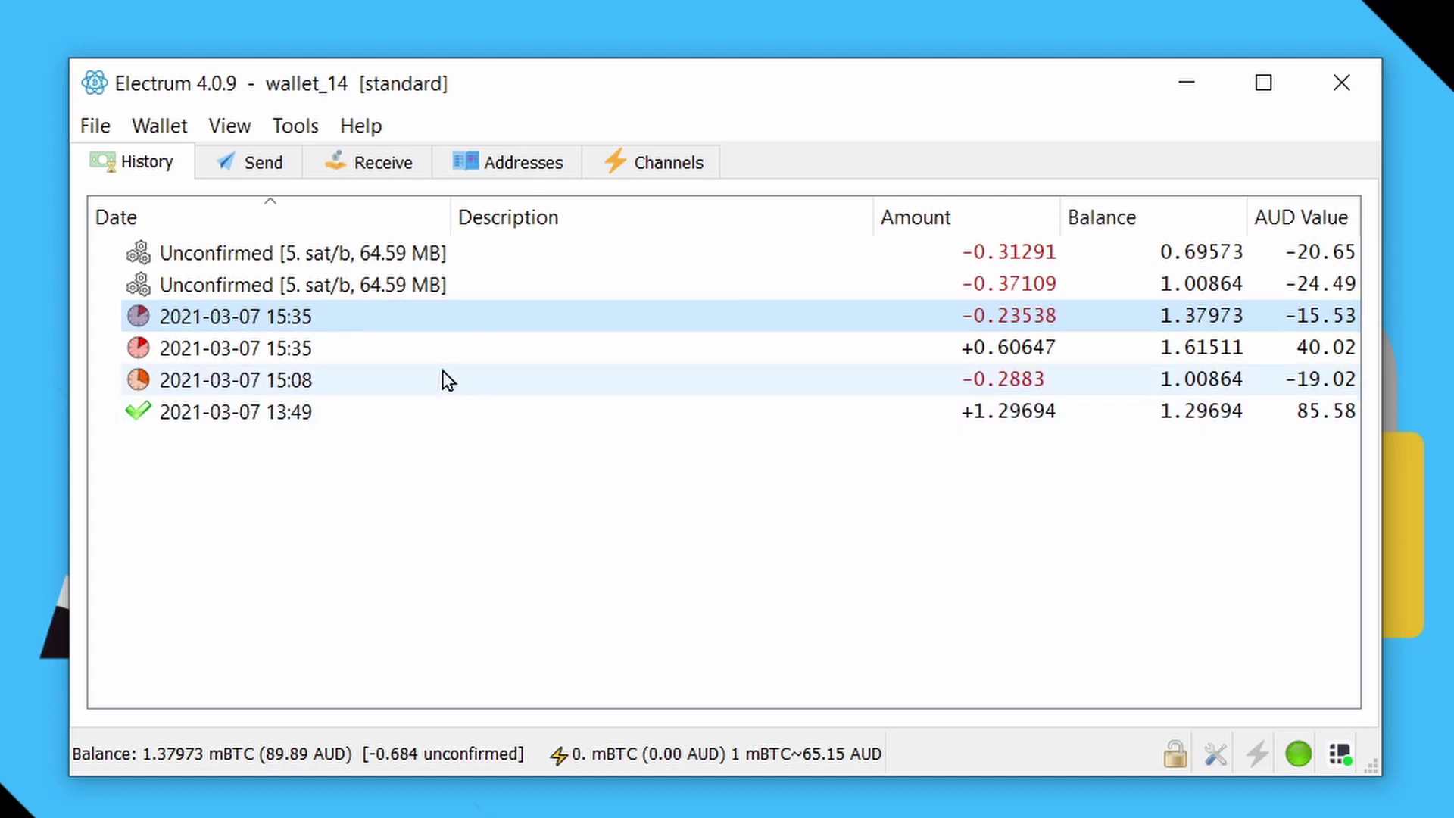
click(486, 285)
click(479, 256)
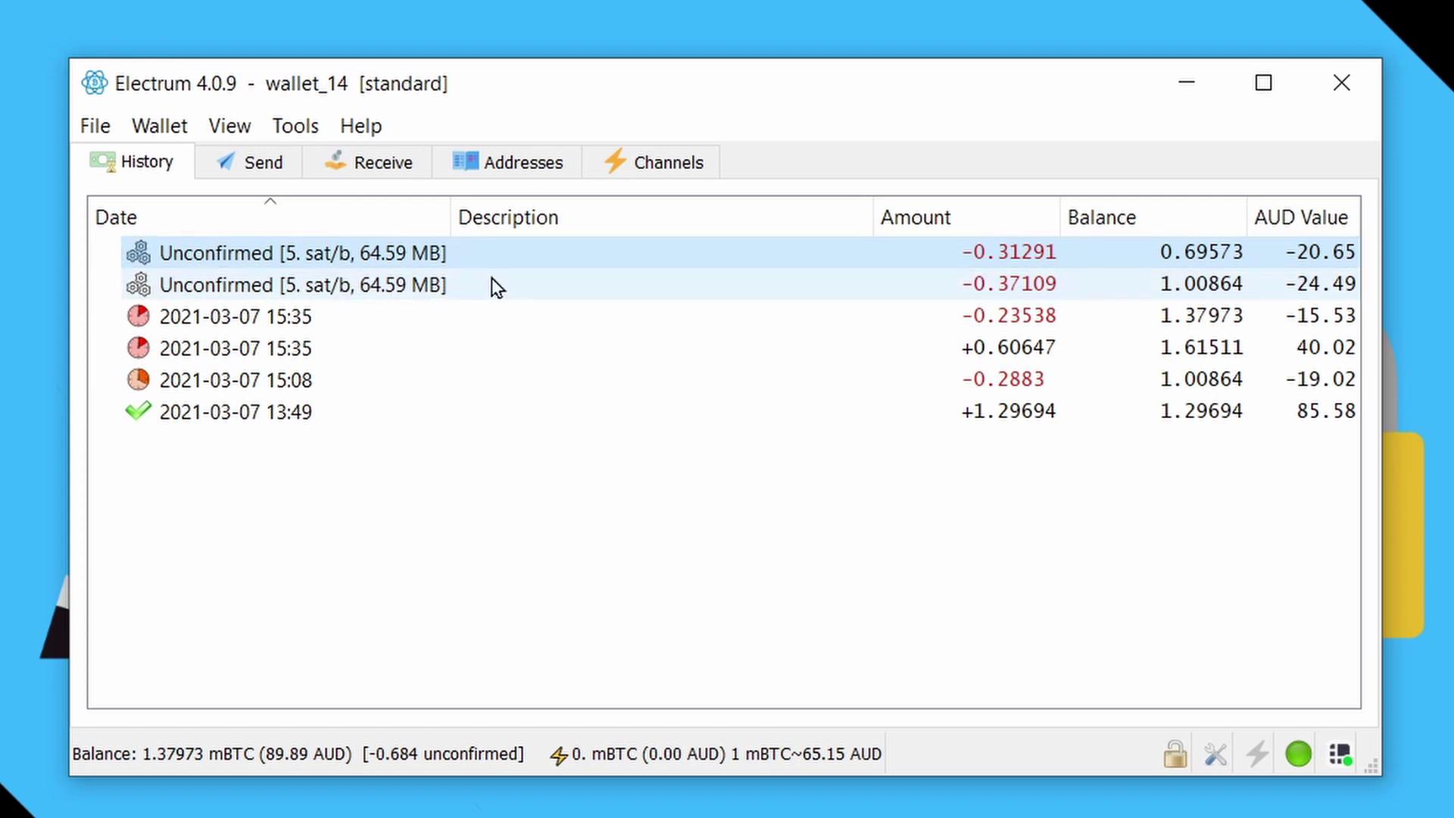
right_click(485, 256)
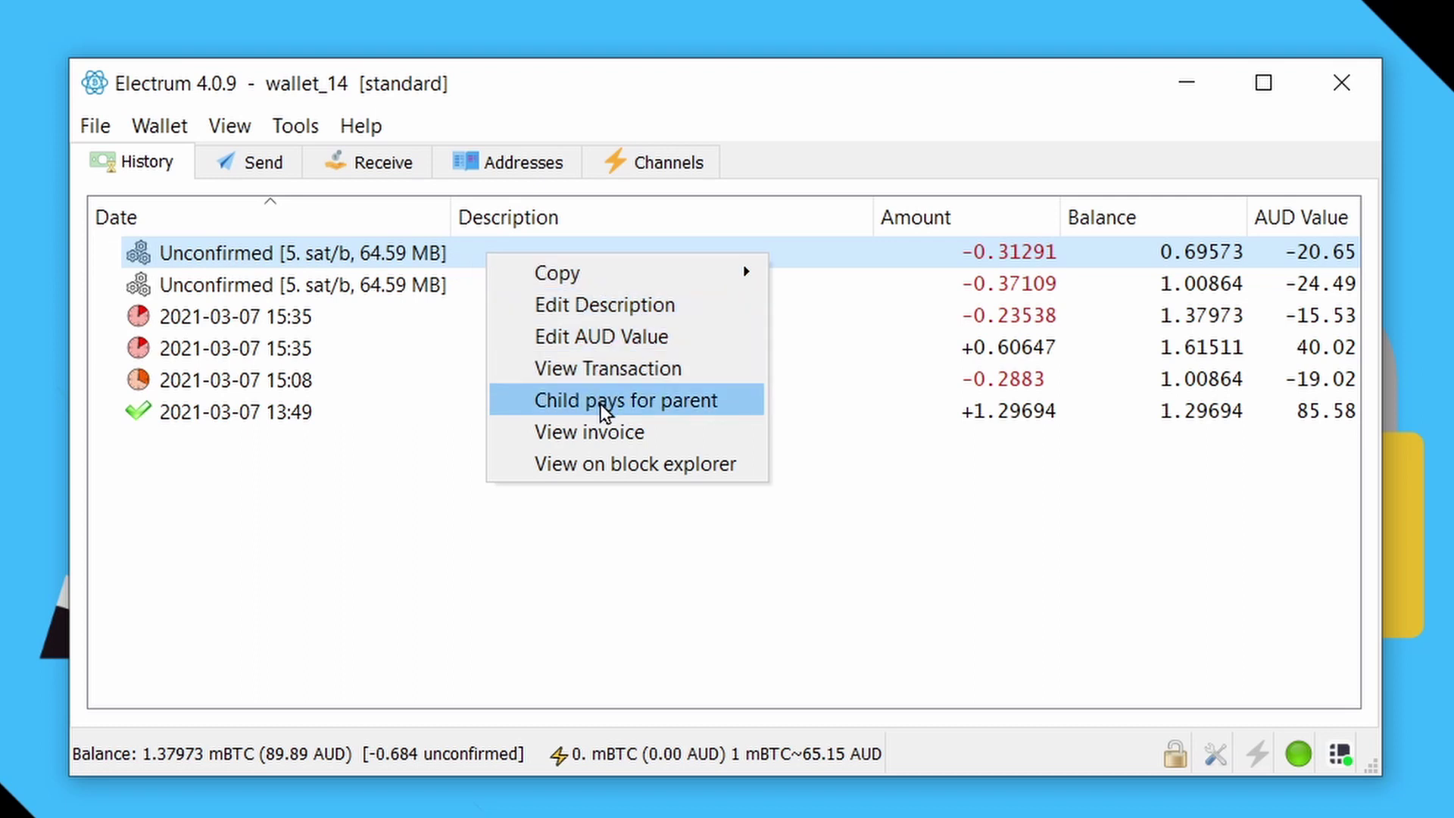
click(470, 280)
right_click(470, 279)
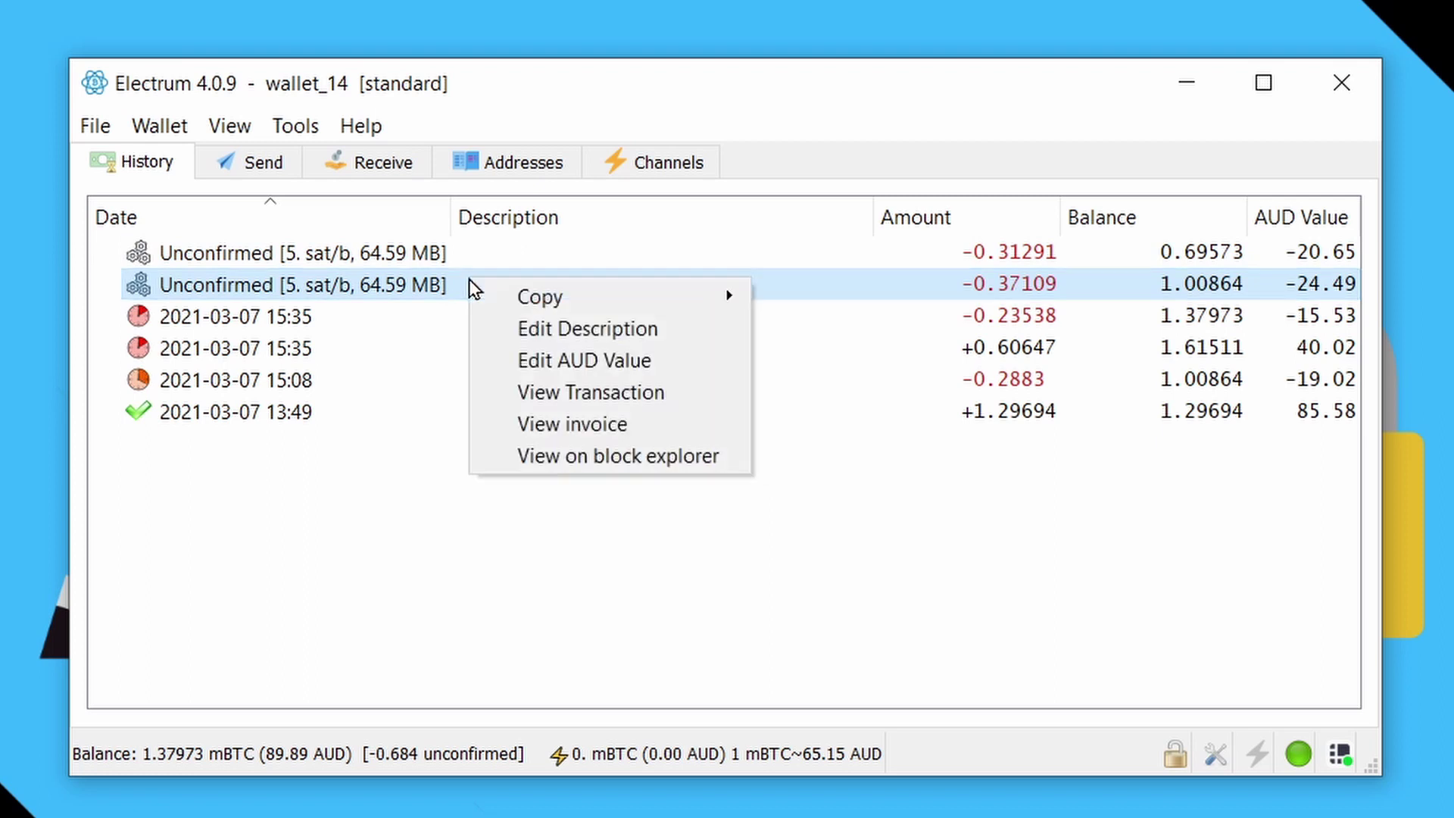
click(210, 289)
double_click(211, 288)
drag(417, 151, 401, 409)
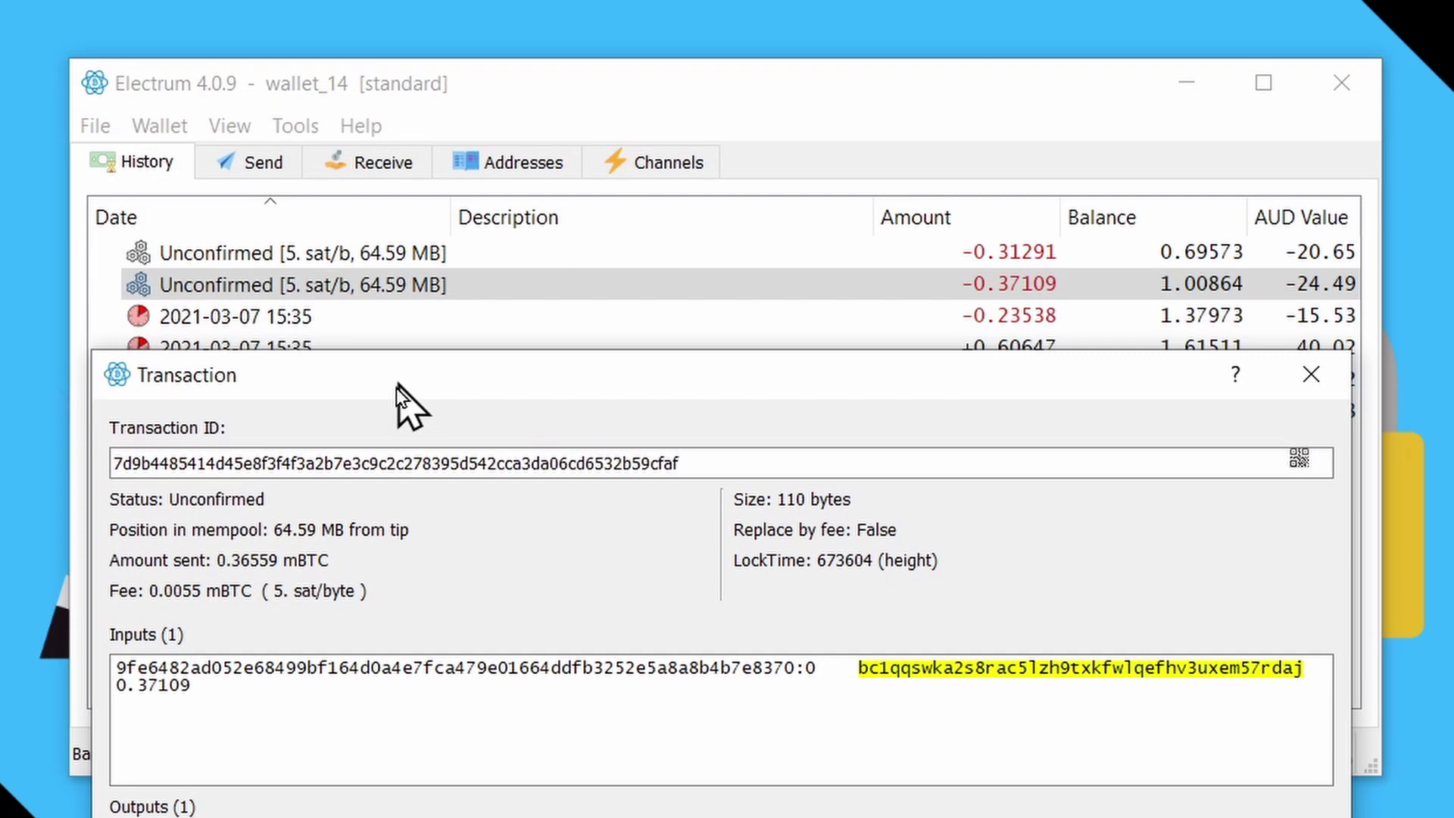
double_click(226, 250)
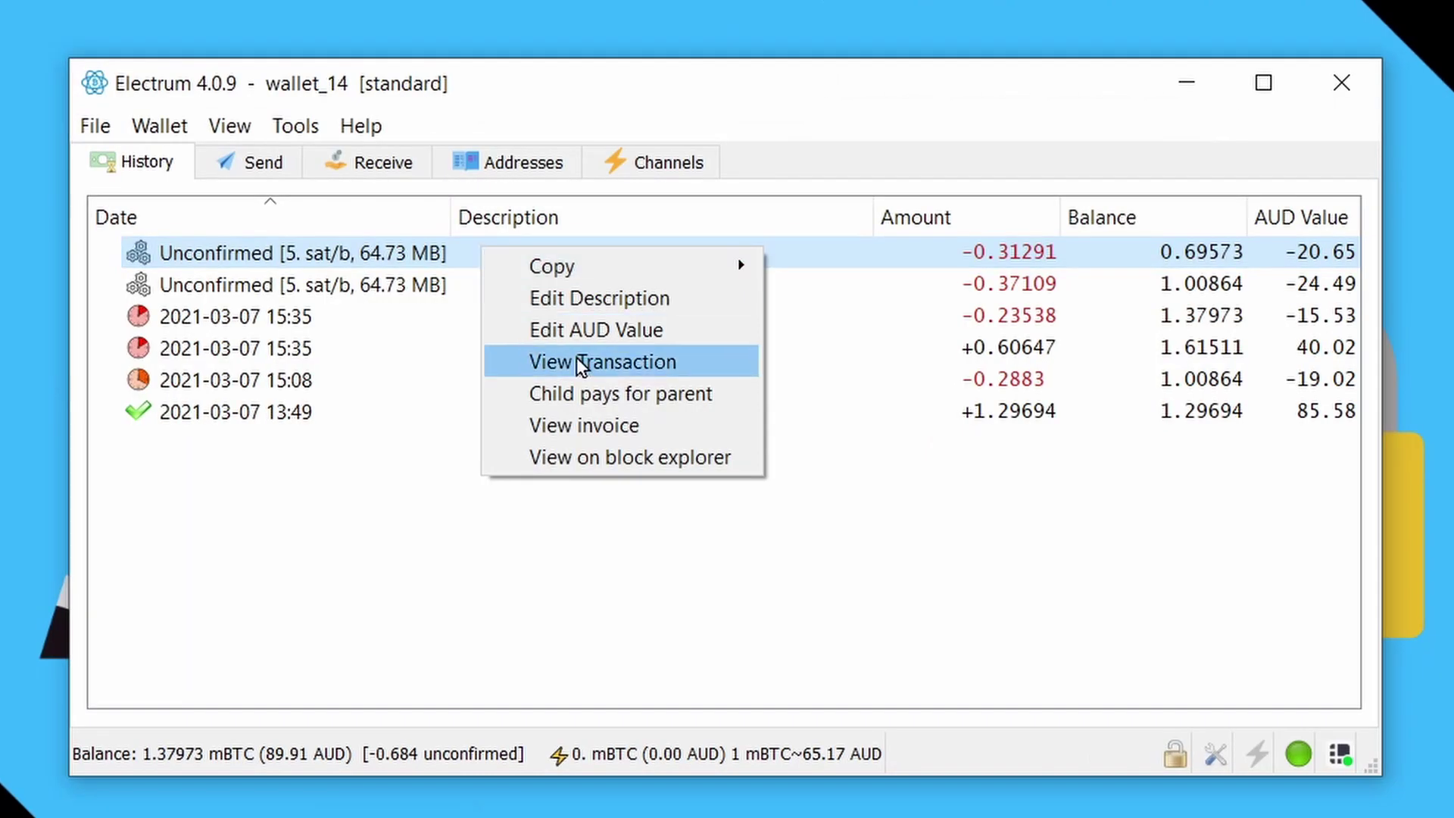
- Set up a child-pays-for-parent bump for the -0.31291 payment using ETA fees, raised to 0.23545 mBTC
click(585, 392)
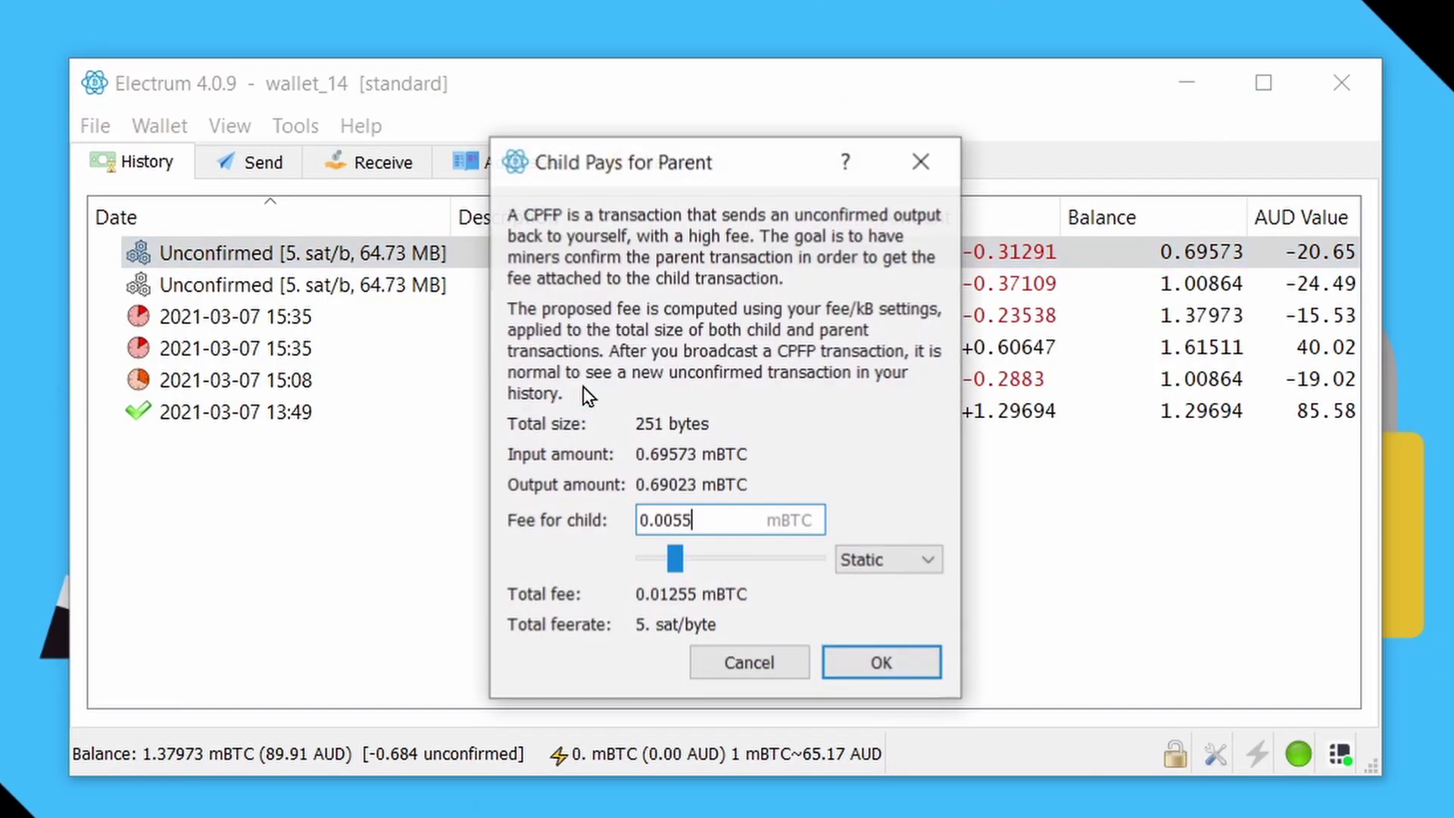
click(848, 568)
click(853, 604)
drag(688, 559, 792, 568)
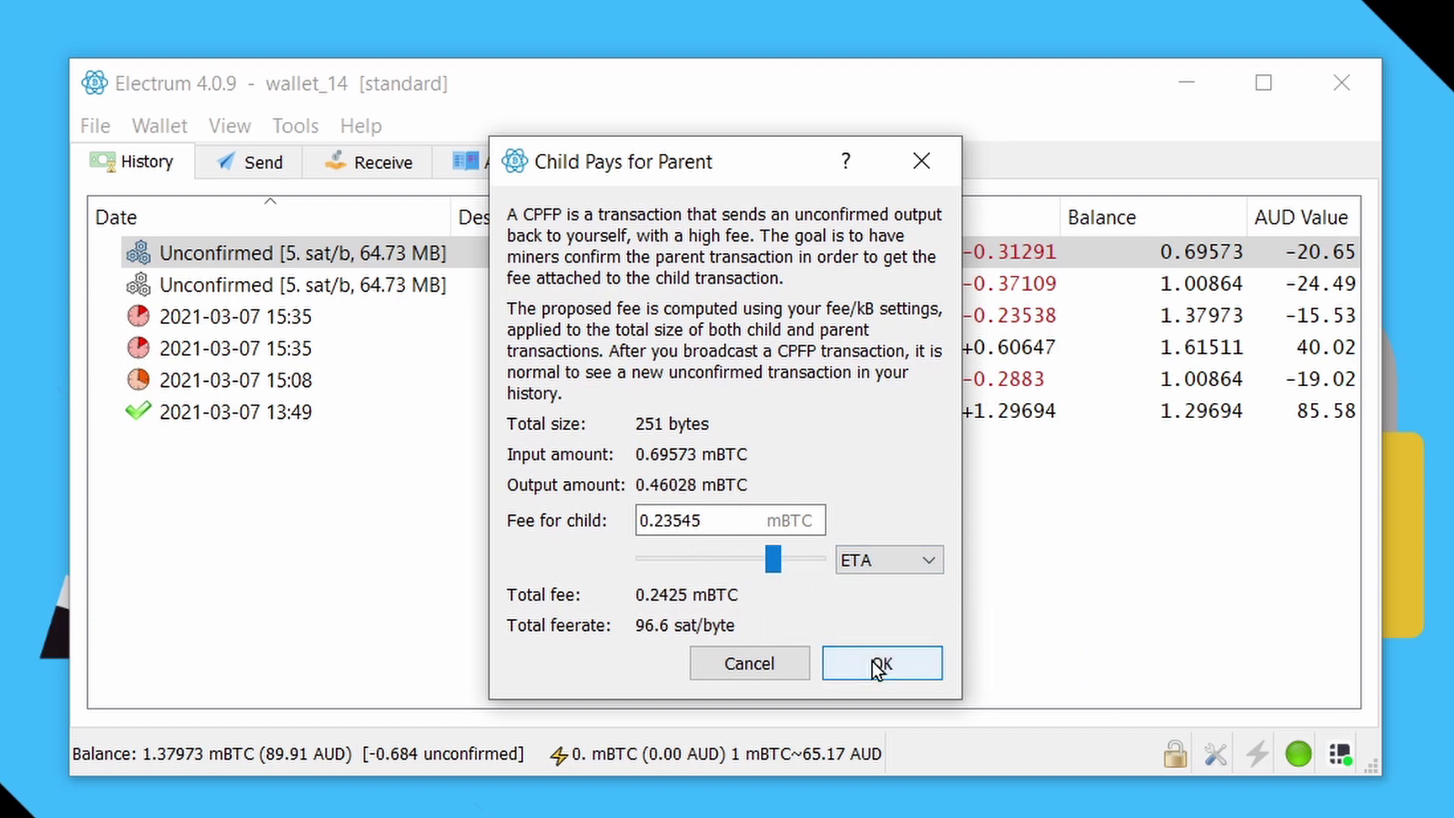
click(877, 665)
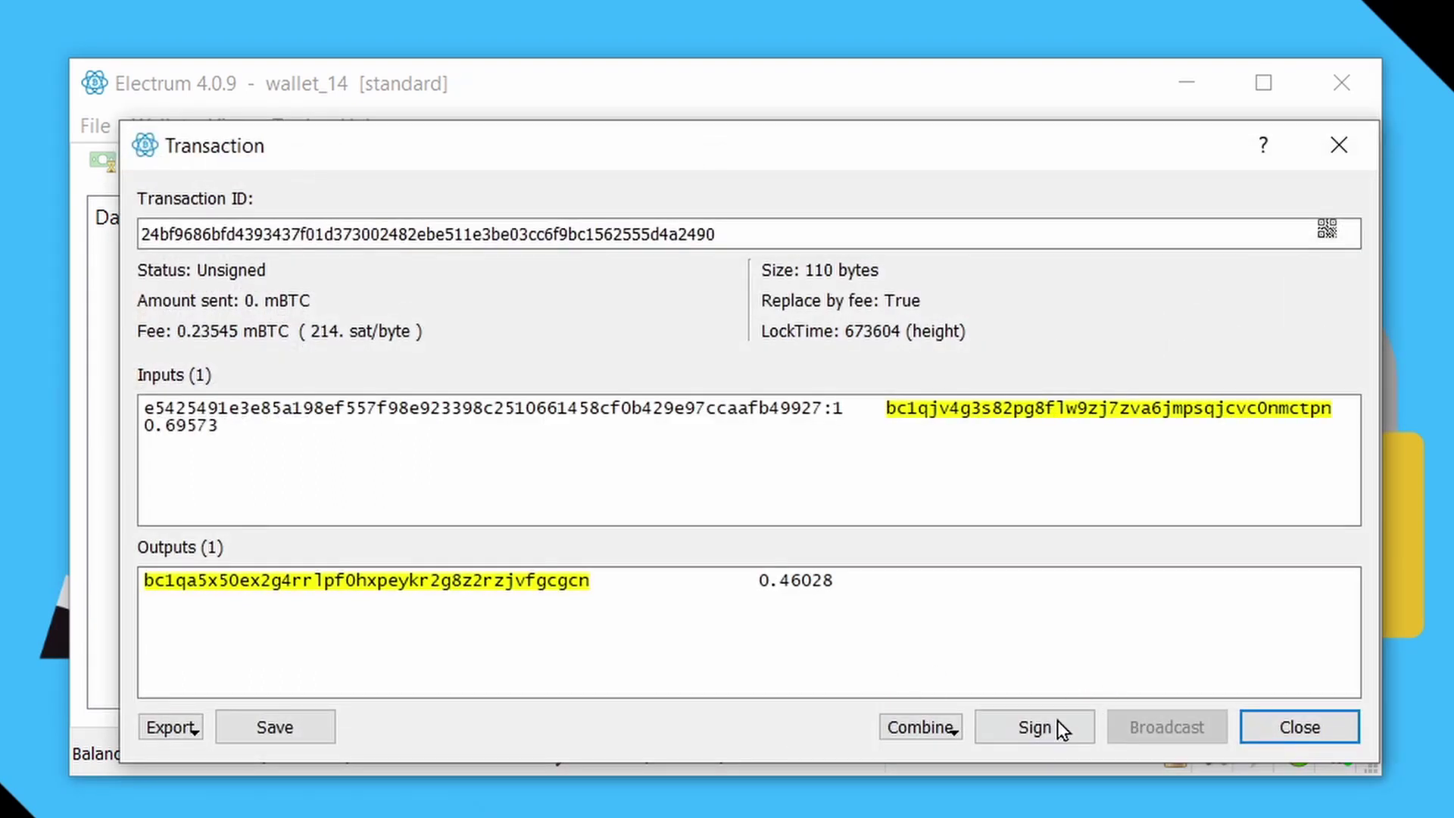
- Sign and broadcast the child transaction, then close the transaction details
click(1056, 725)
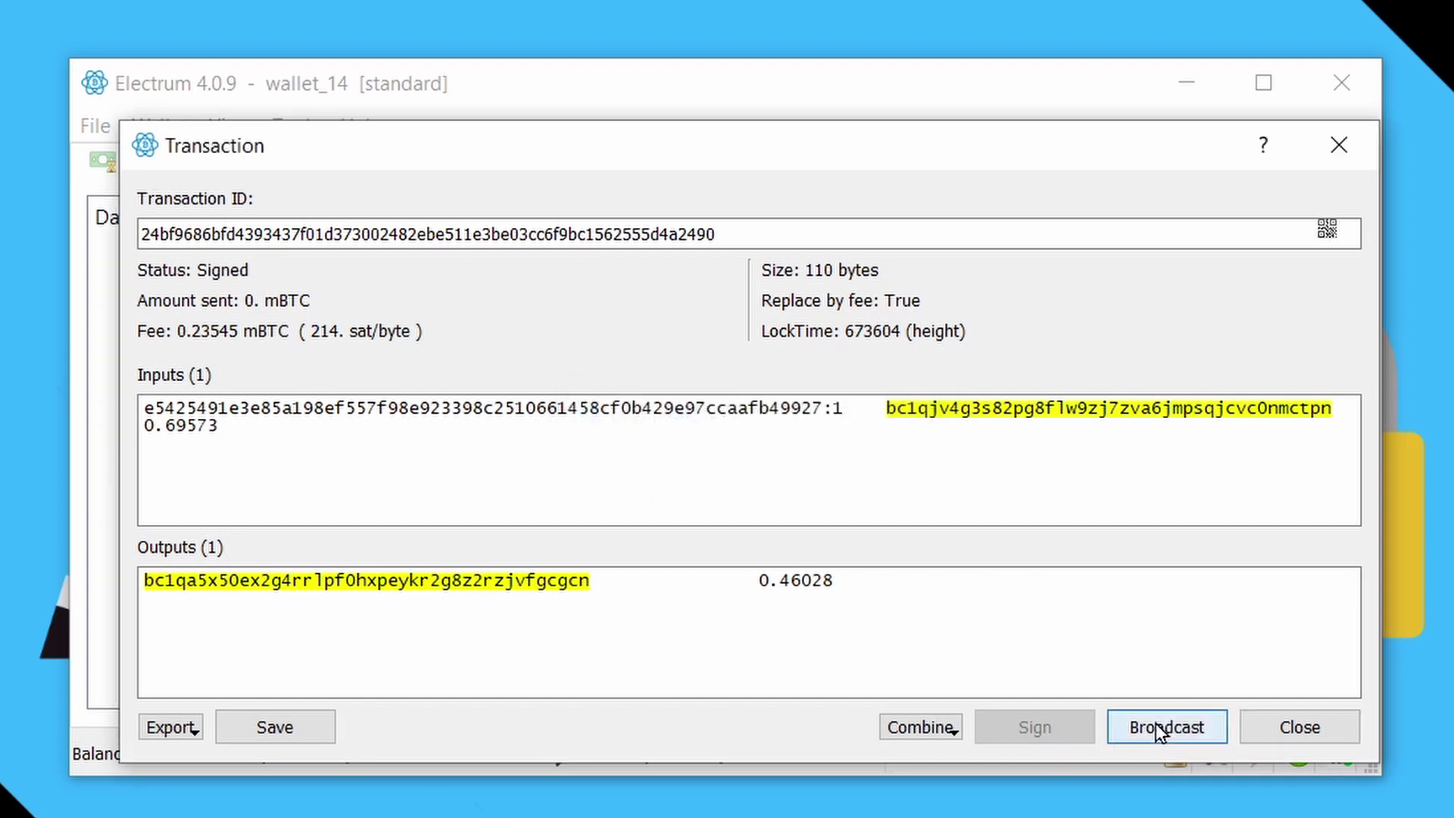
click(1185, 727)
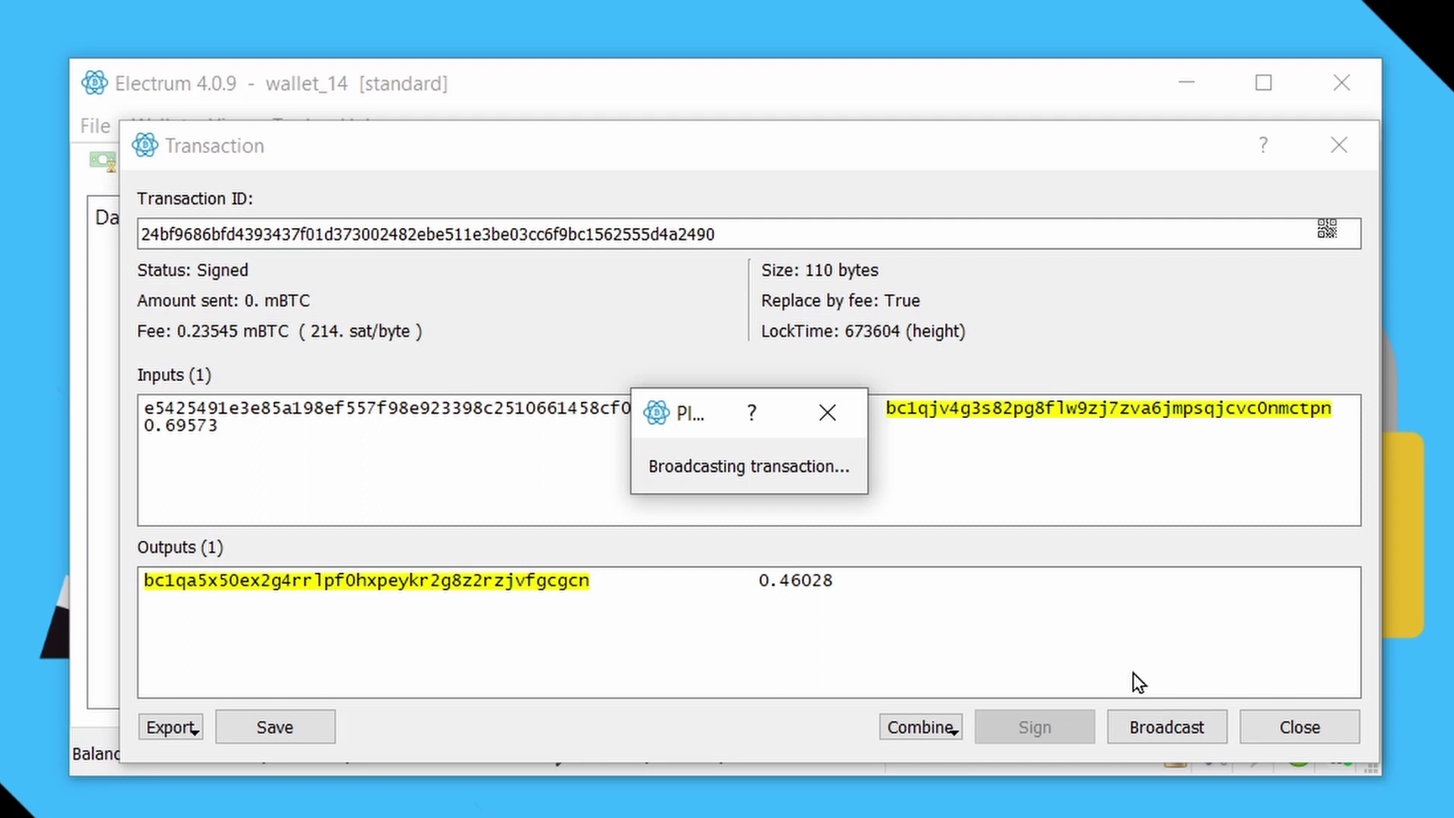
click(1088, 506)
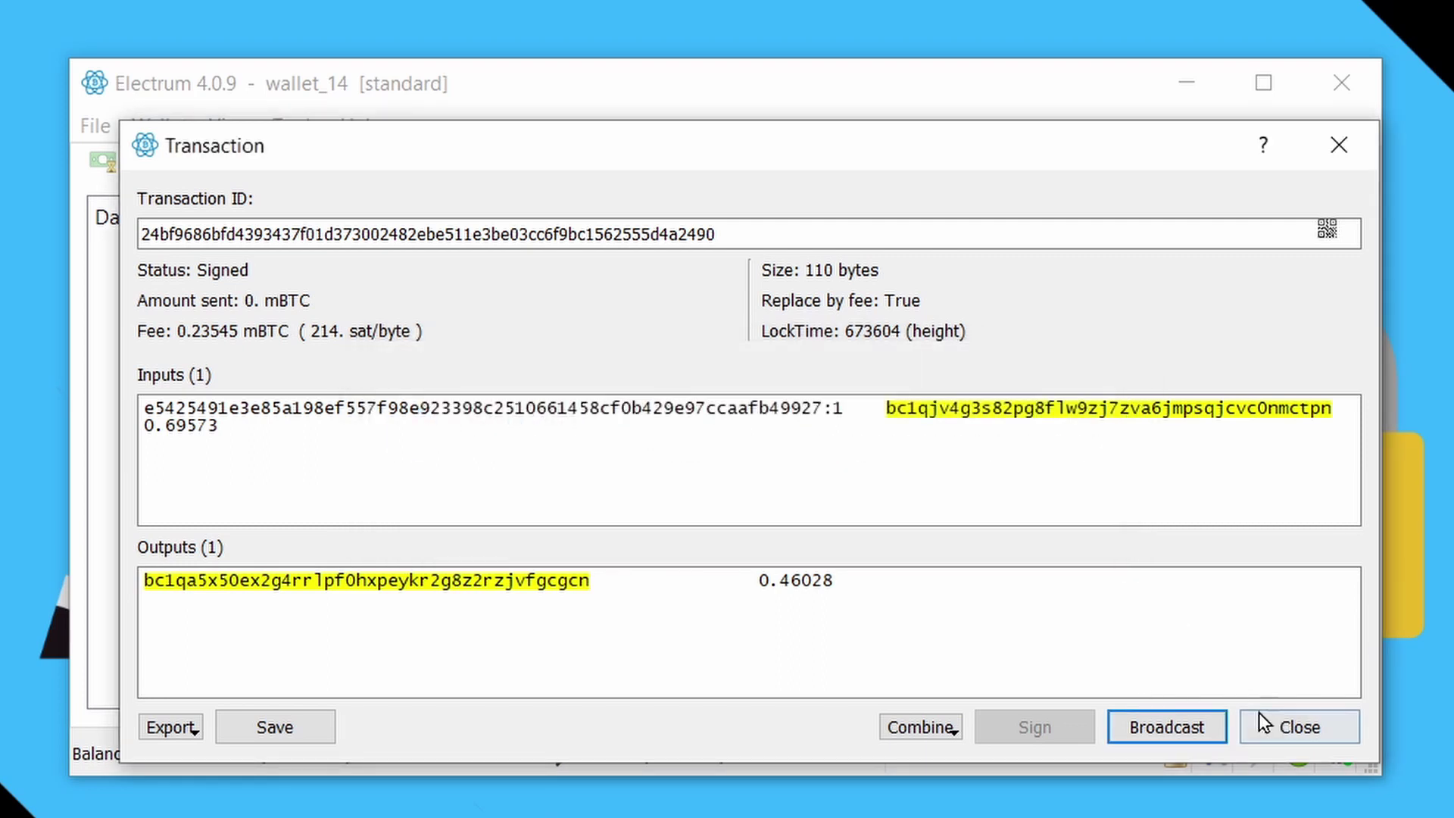
click(1263, 725)
right_click(483, 265)
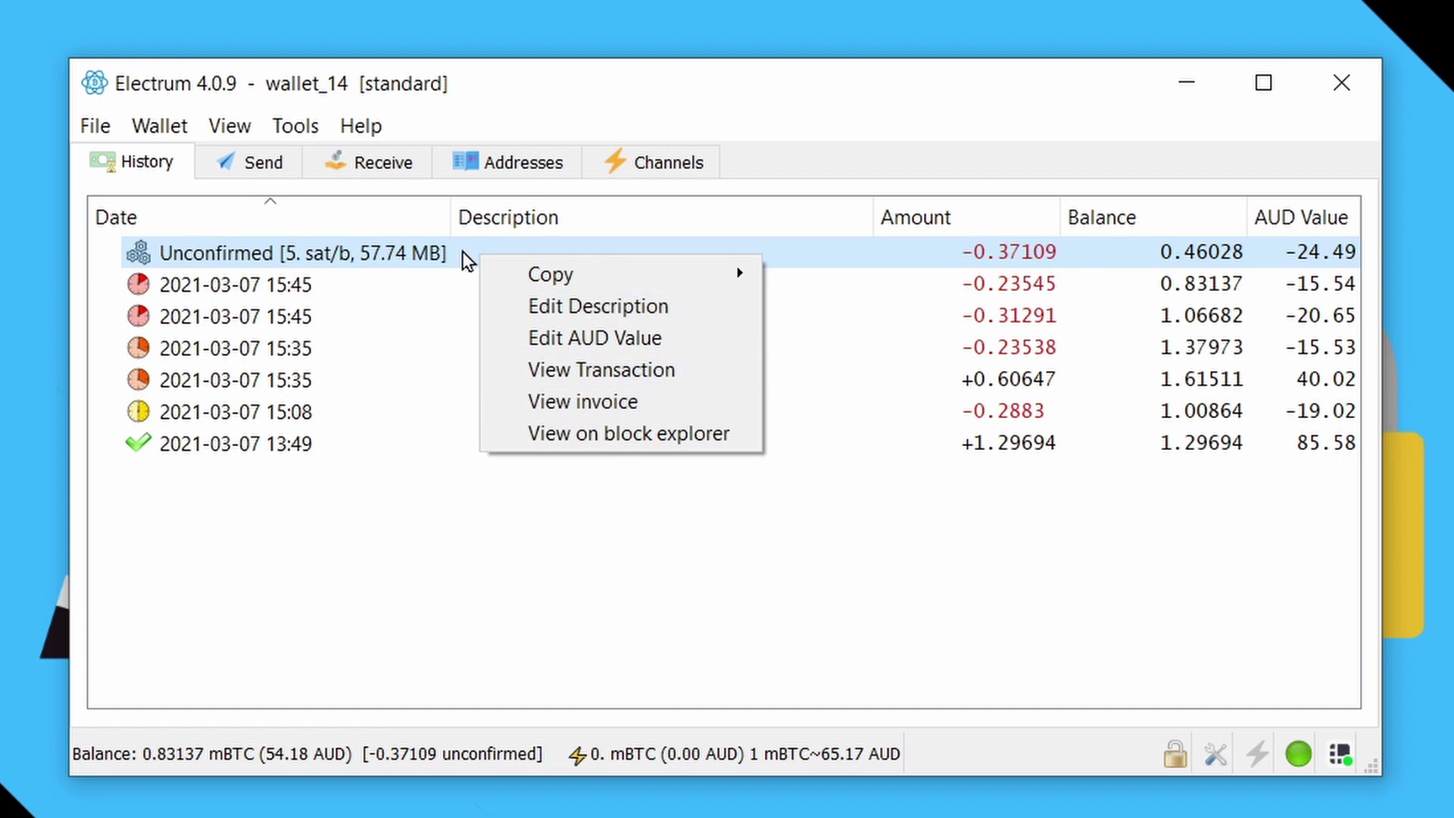
- Dismiss the -0.37109 payment's context menu without choosing an action
click(463, 259)
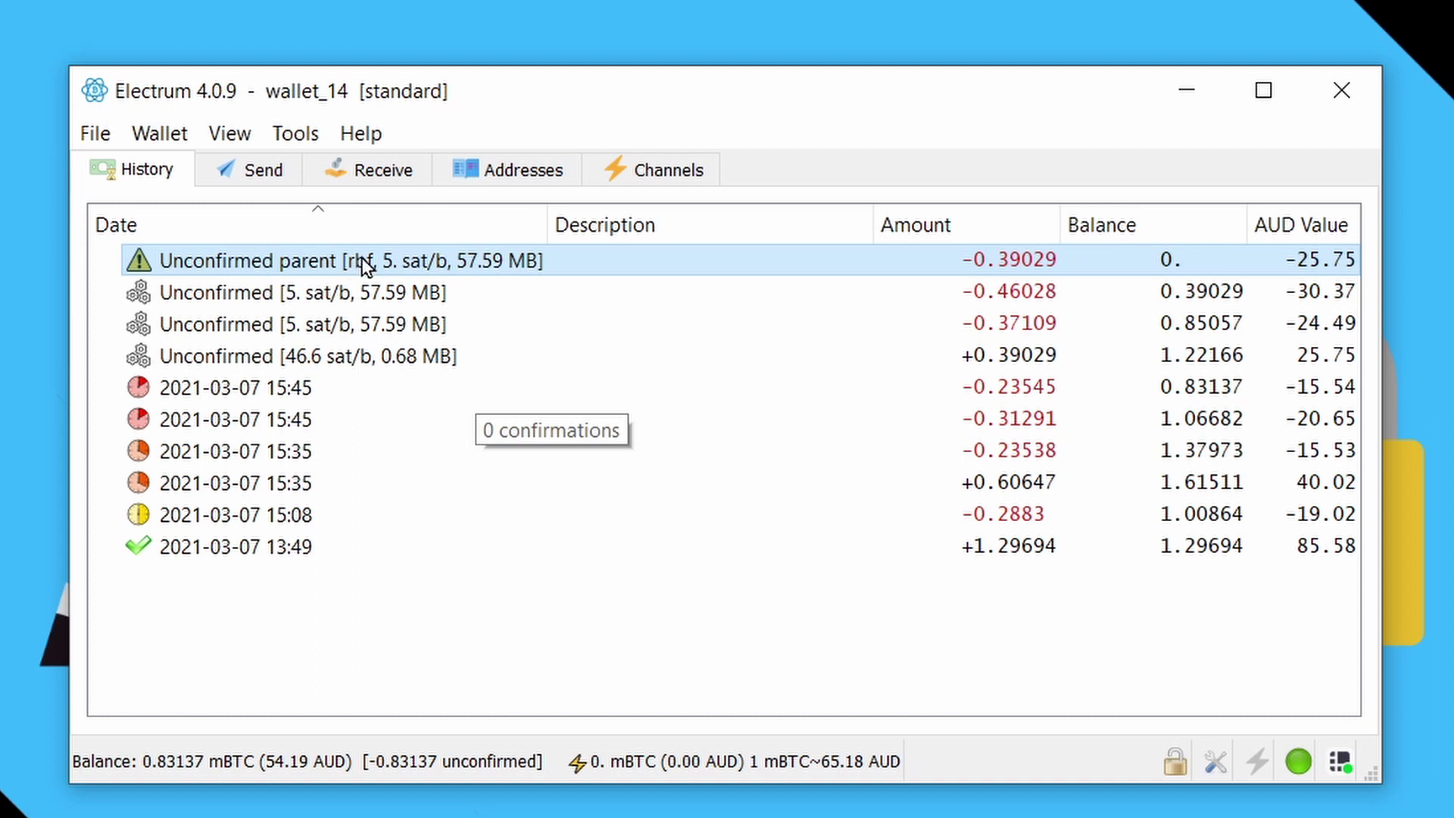
- View the 5 sat/b parent on the explorer, highlight UNCONFIRMED (RBF), then check Blockchain.com
right_click(556, 258)
click(651, 356)
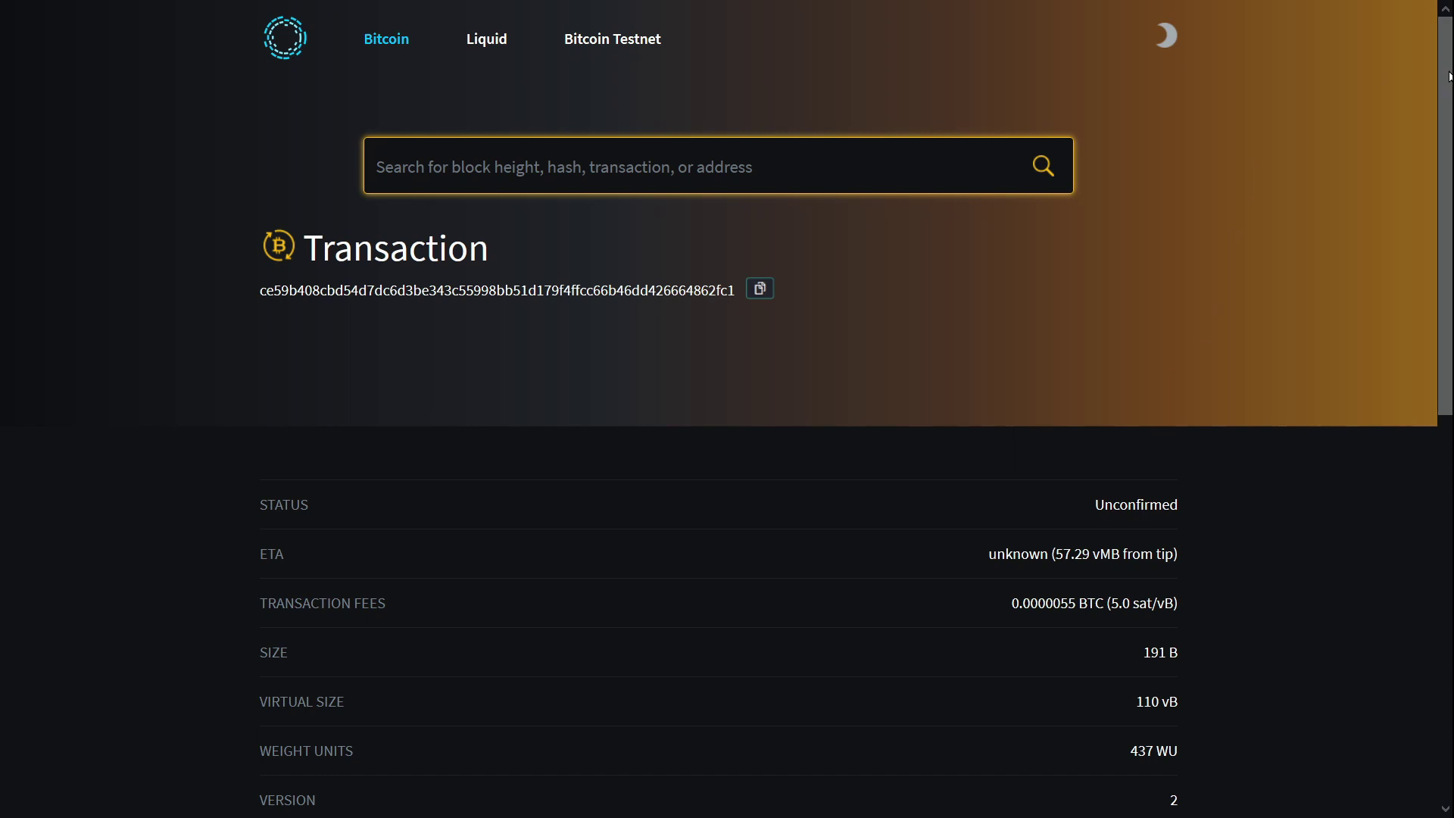
mouse_move(661, 8)
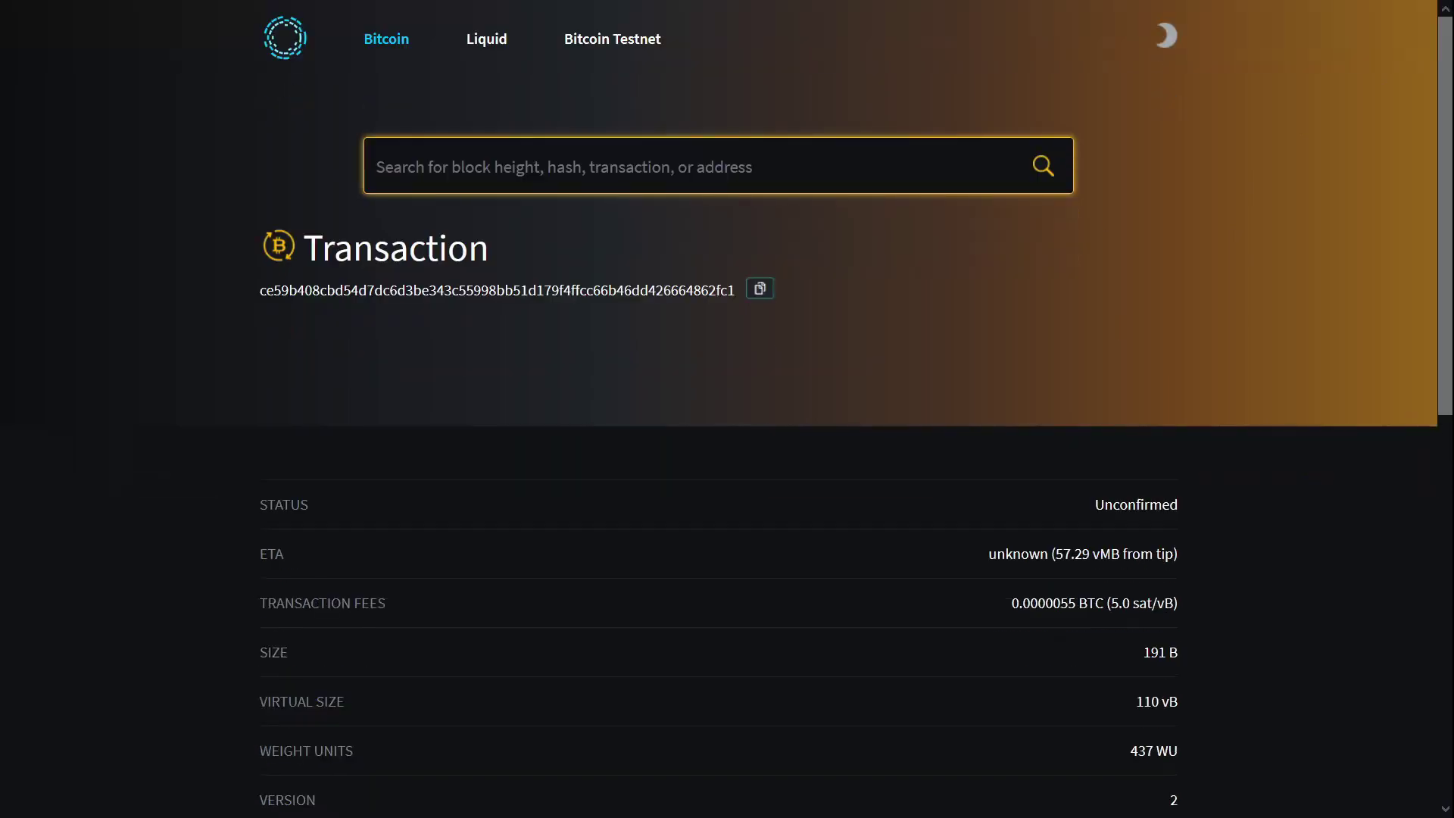
drag(1431, 269, 1420, 635)
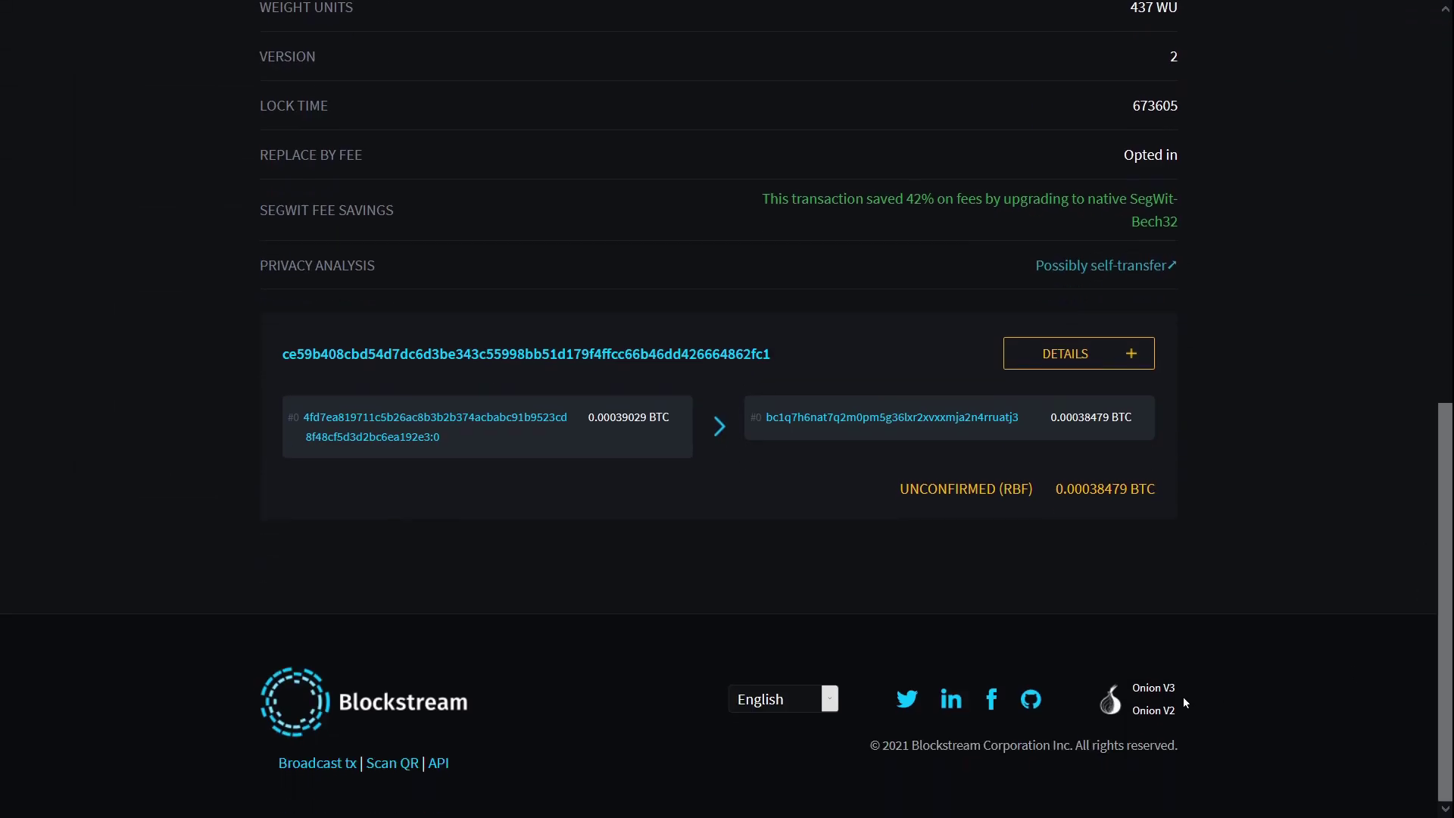
drag(899, 492, 1033, 491)
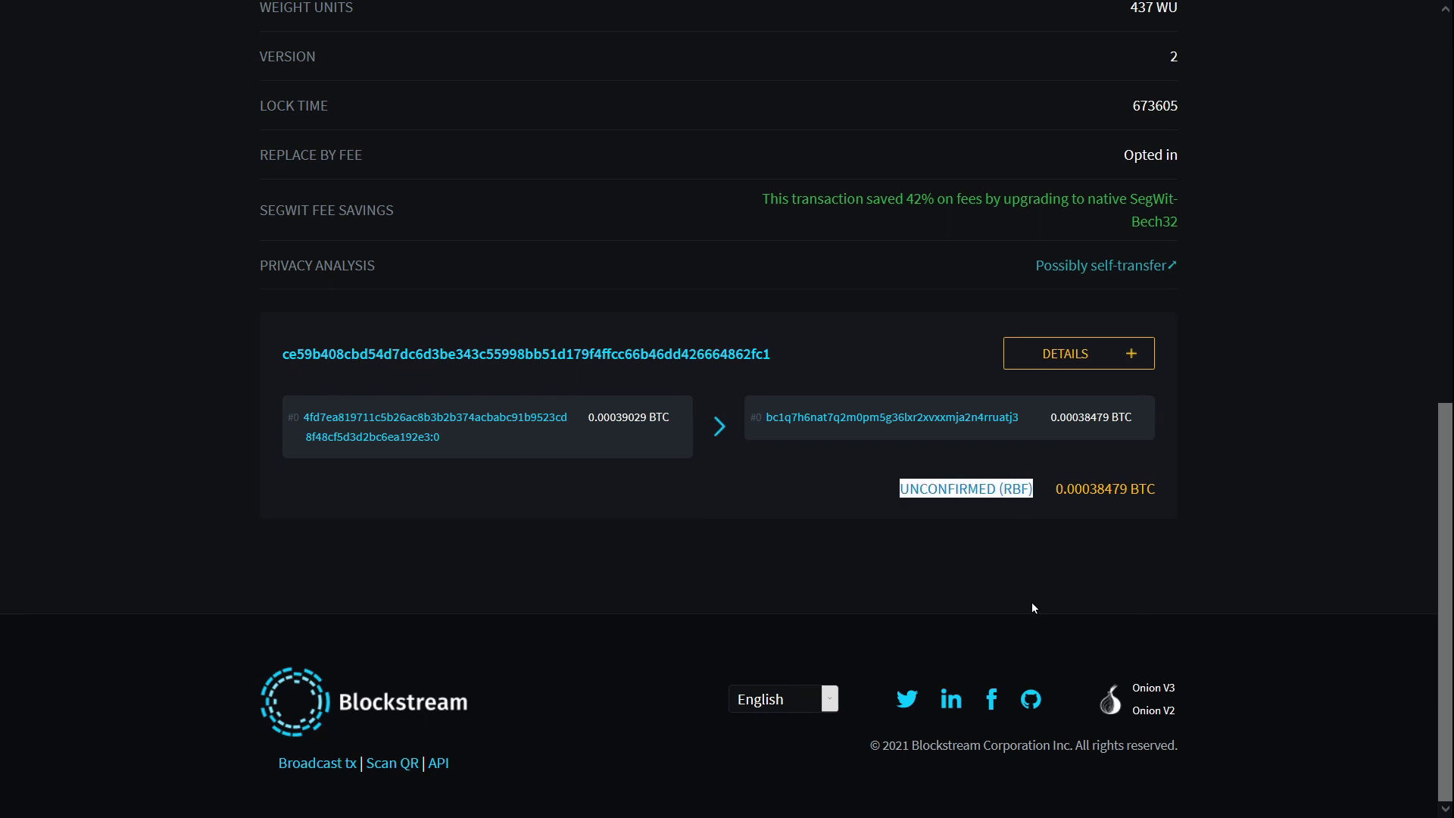
key(ctrl+Tab)
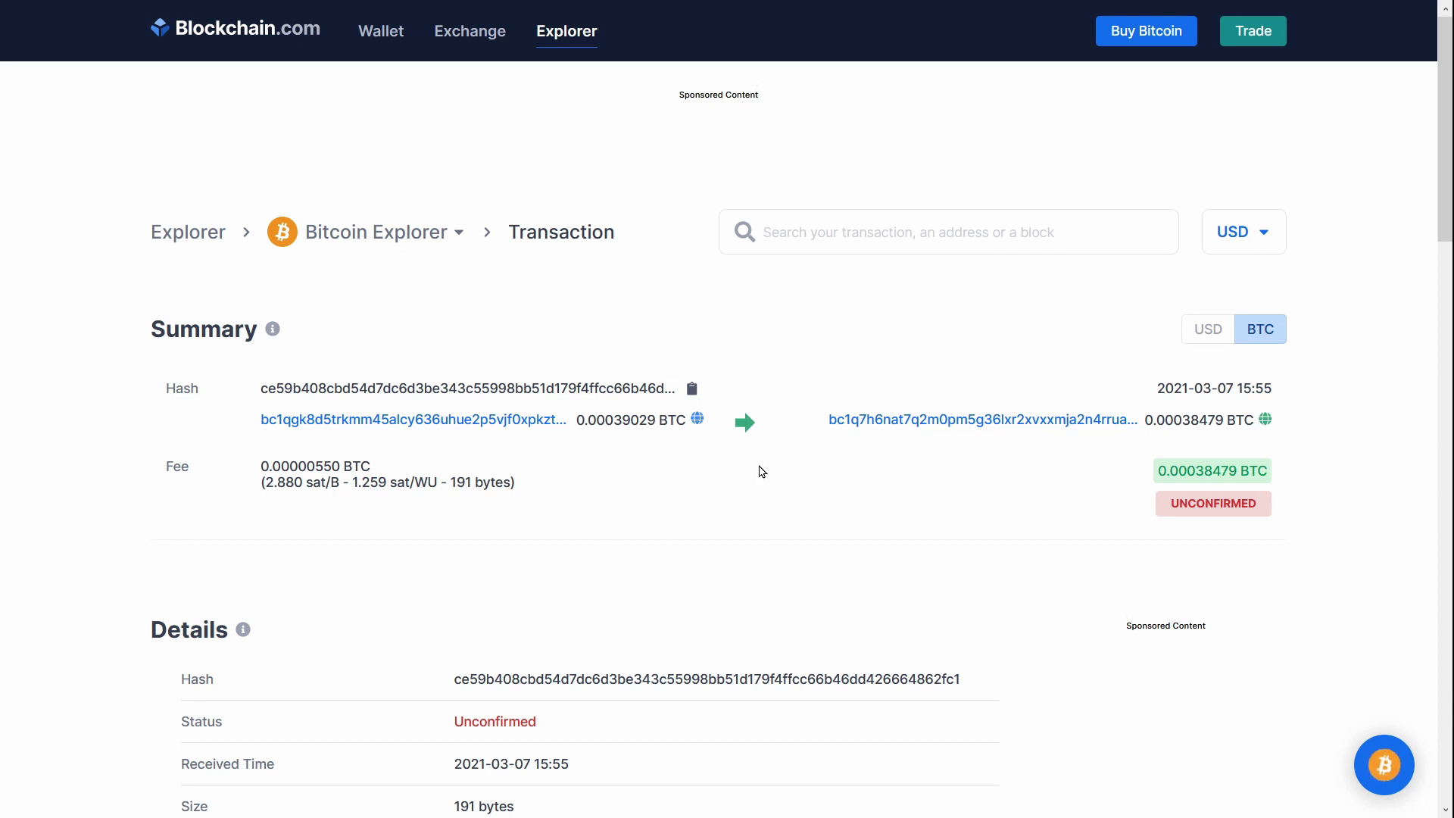
key(ctrl+f)
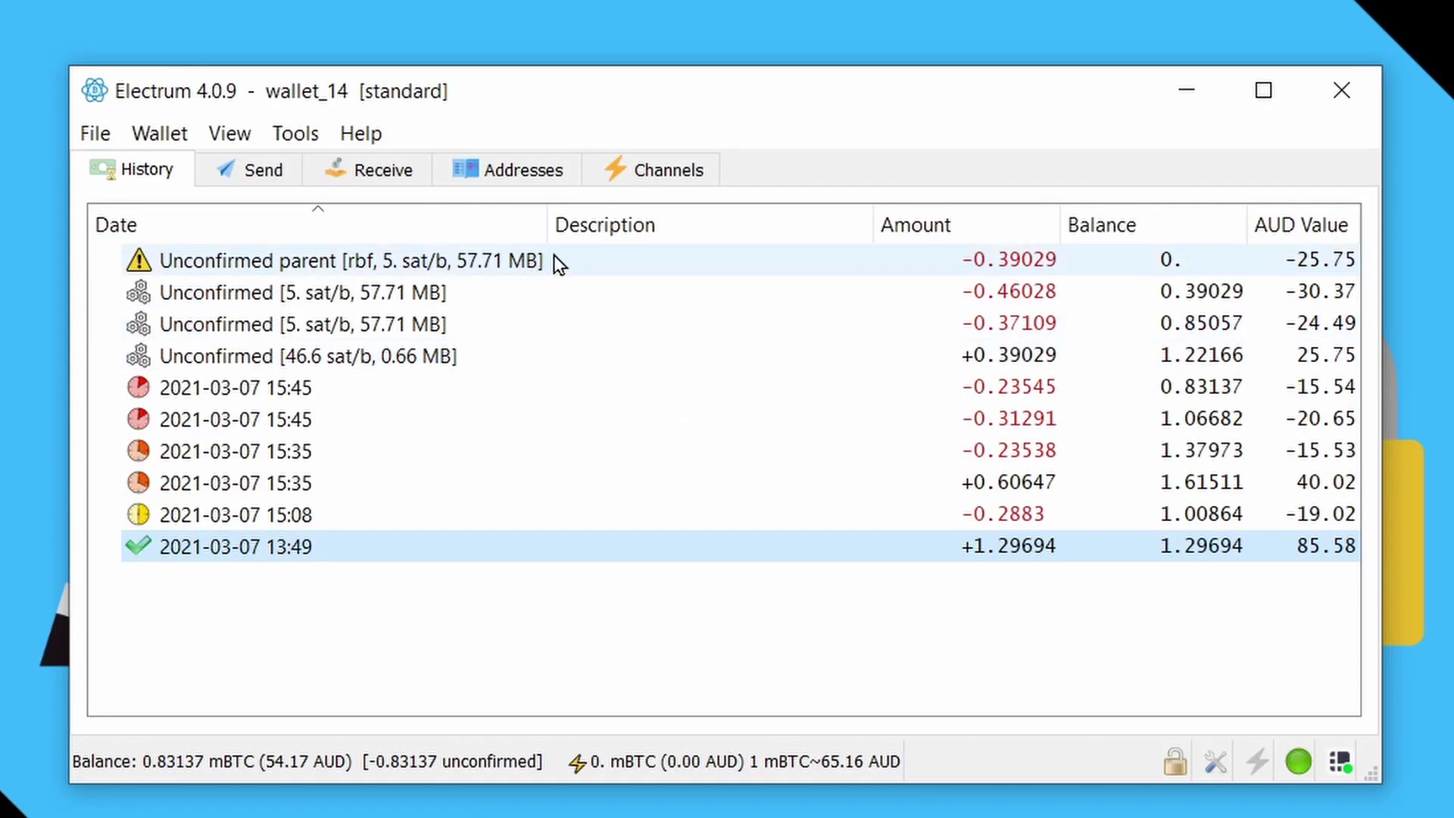
- Cancel the -0.39029 rbf parent with a 96.6 sat/b double-spend and broadcast it
click(554, 256)
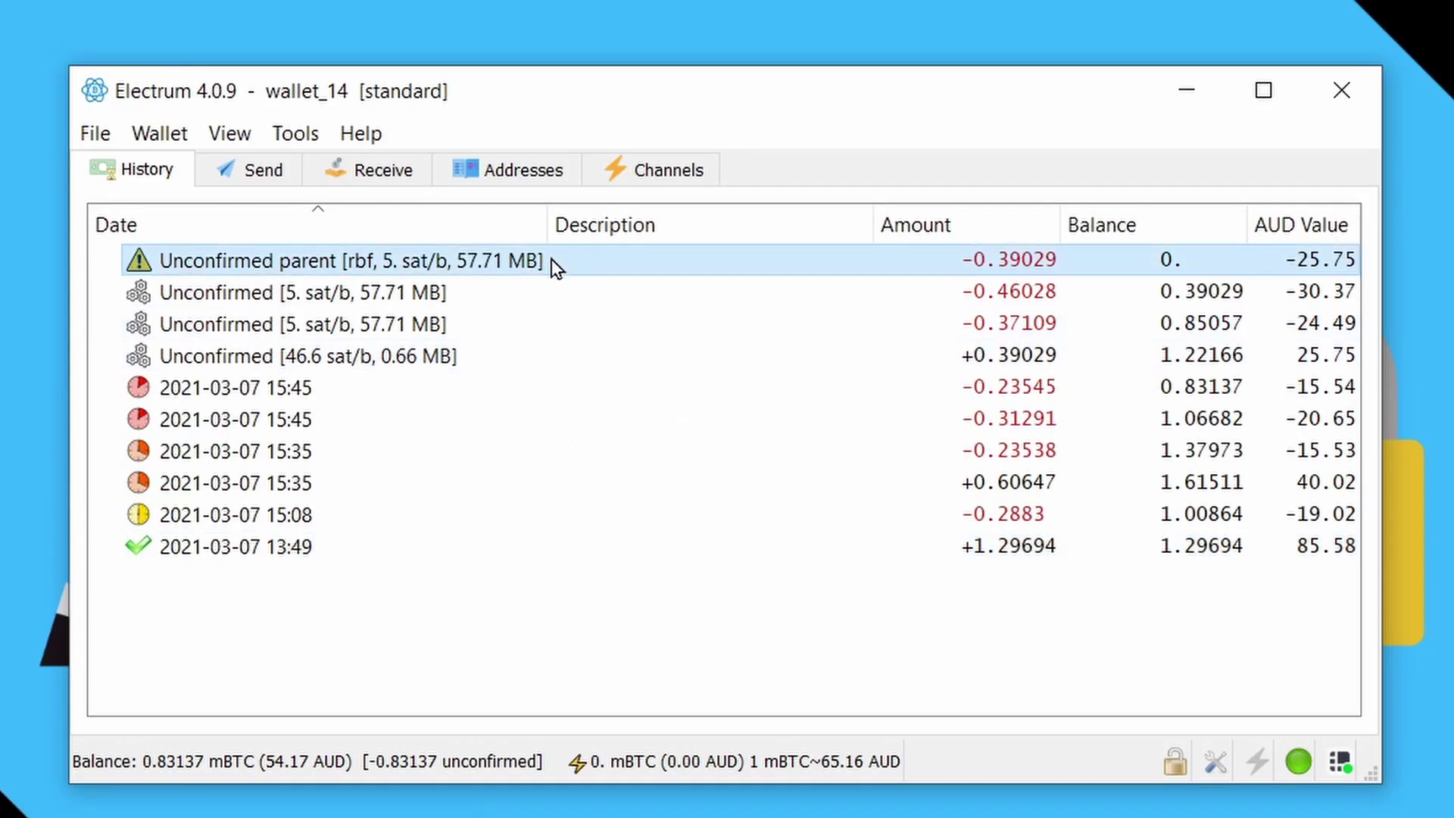
right_click(551, 259)
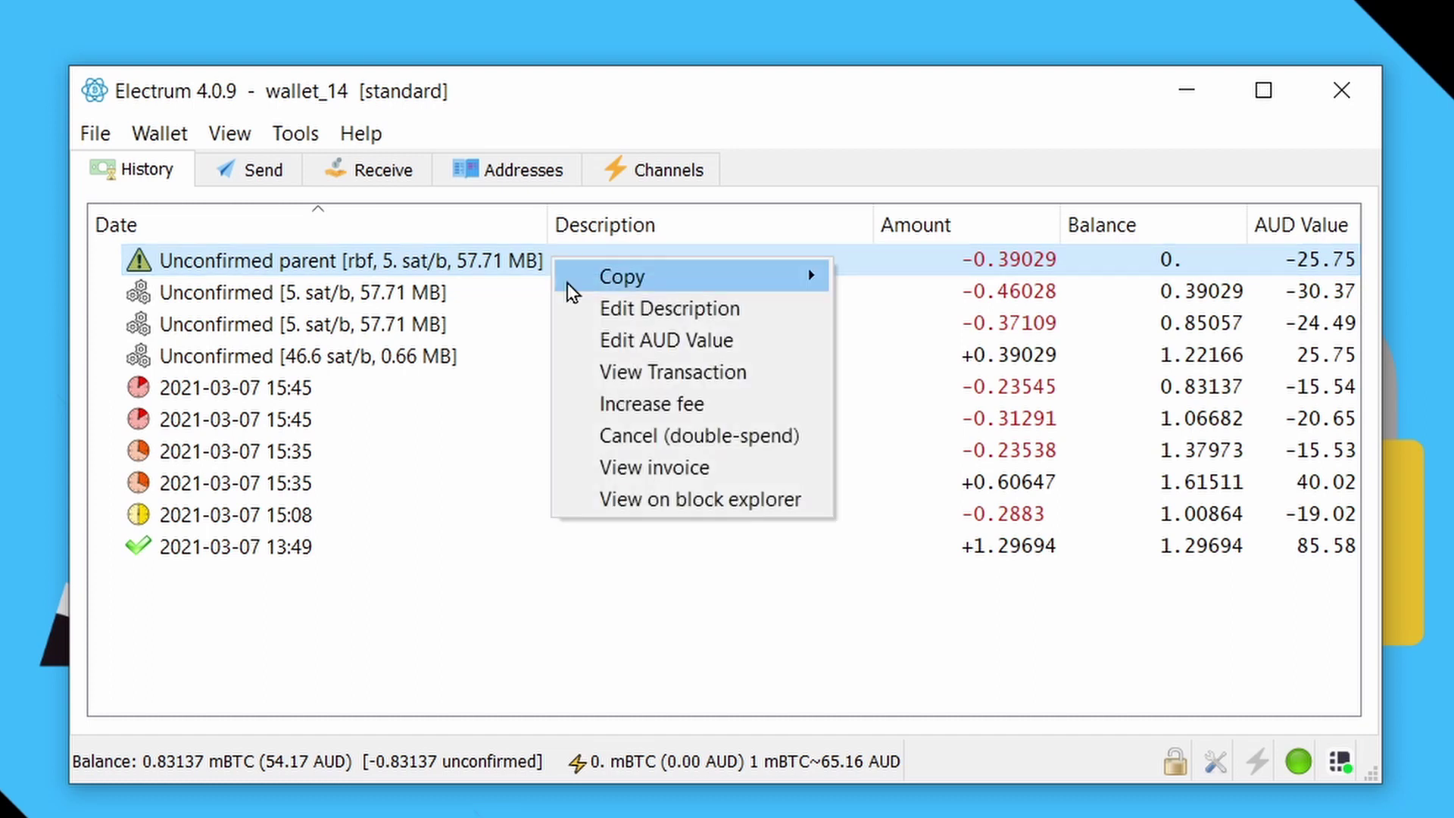
click(646, 435)
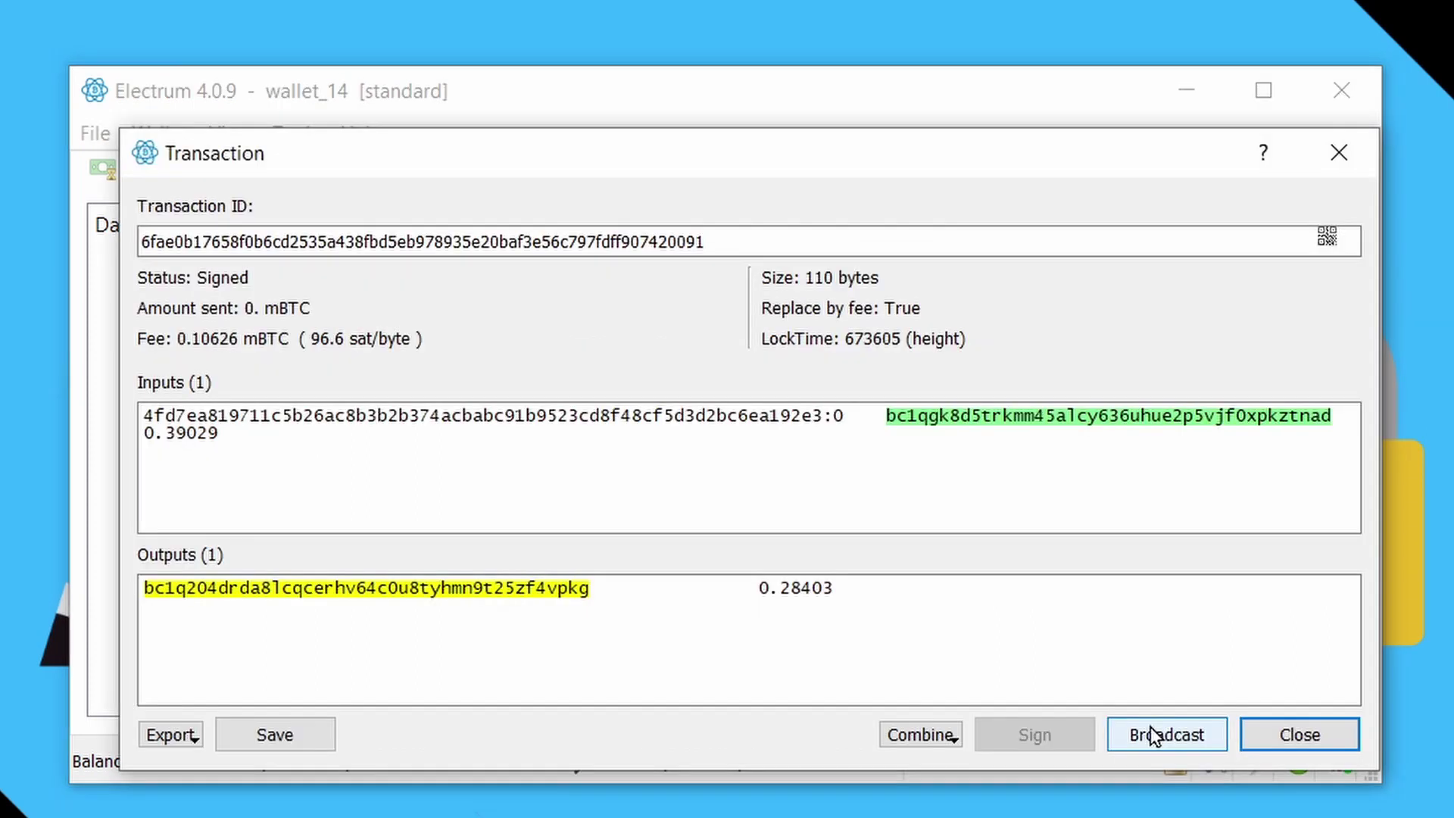
click(1153, 734)
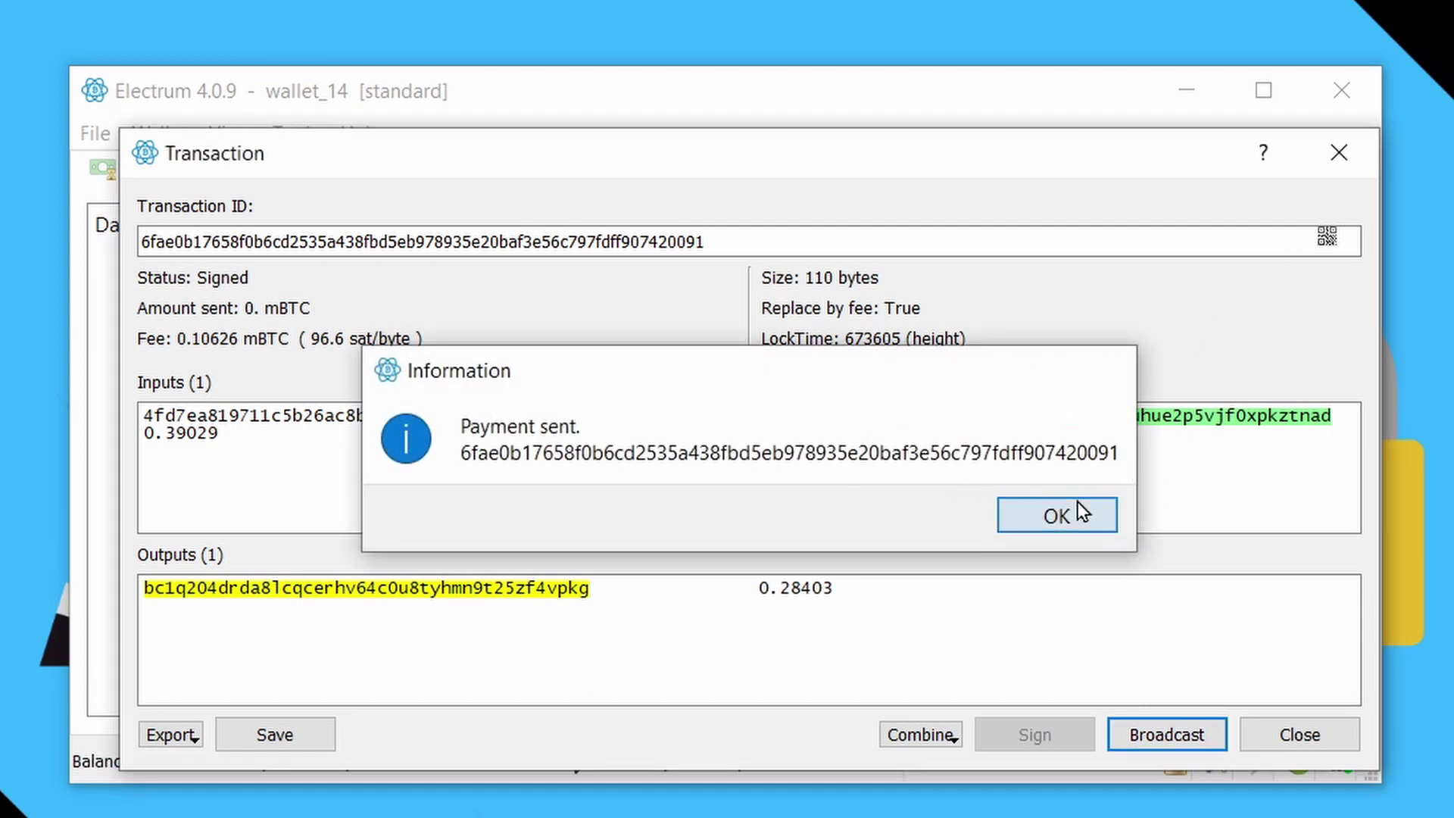
click(1112, 516)
click(1339, 154)
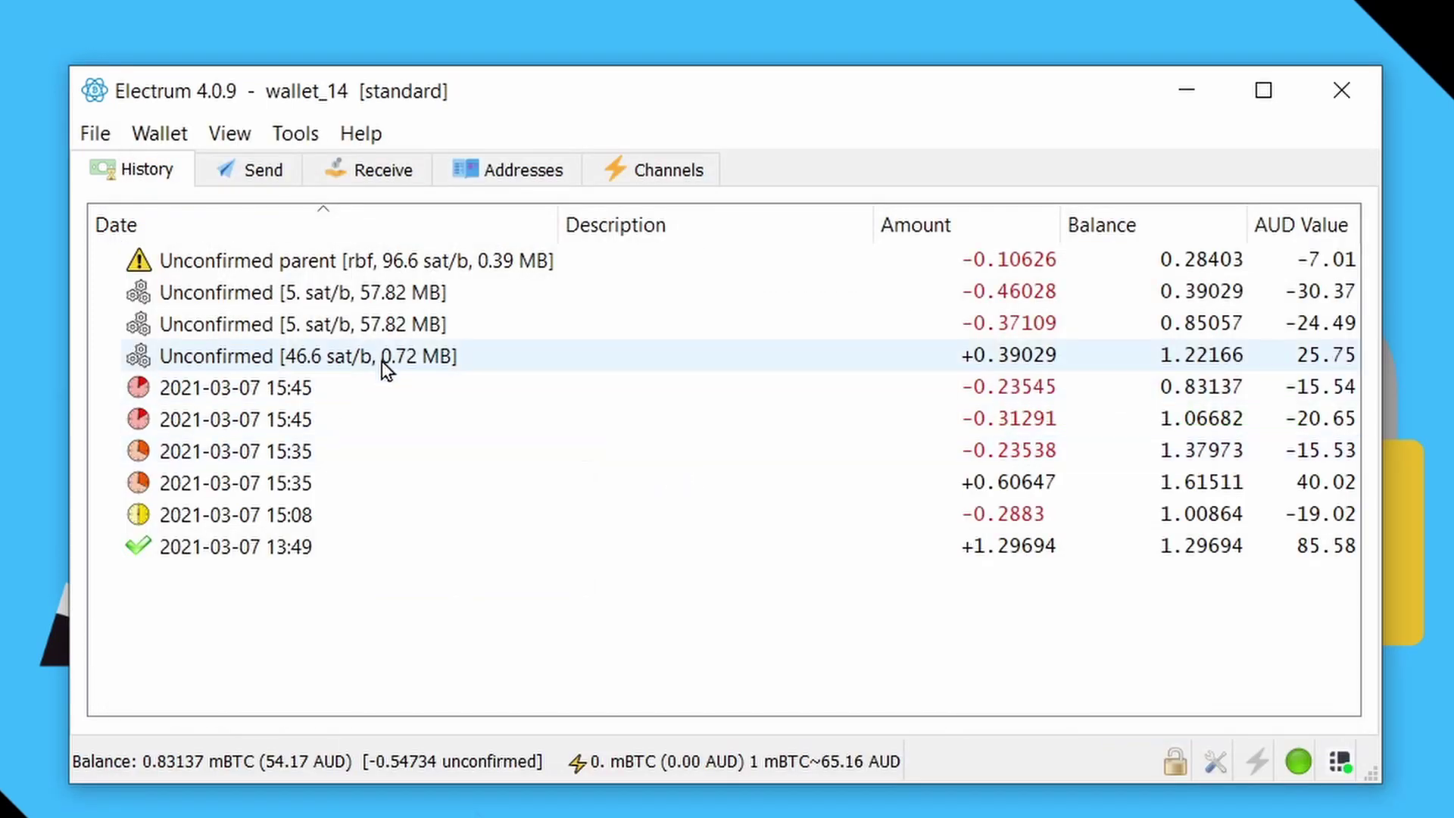
click(474, 264)
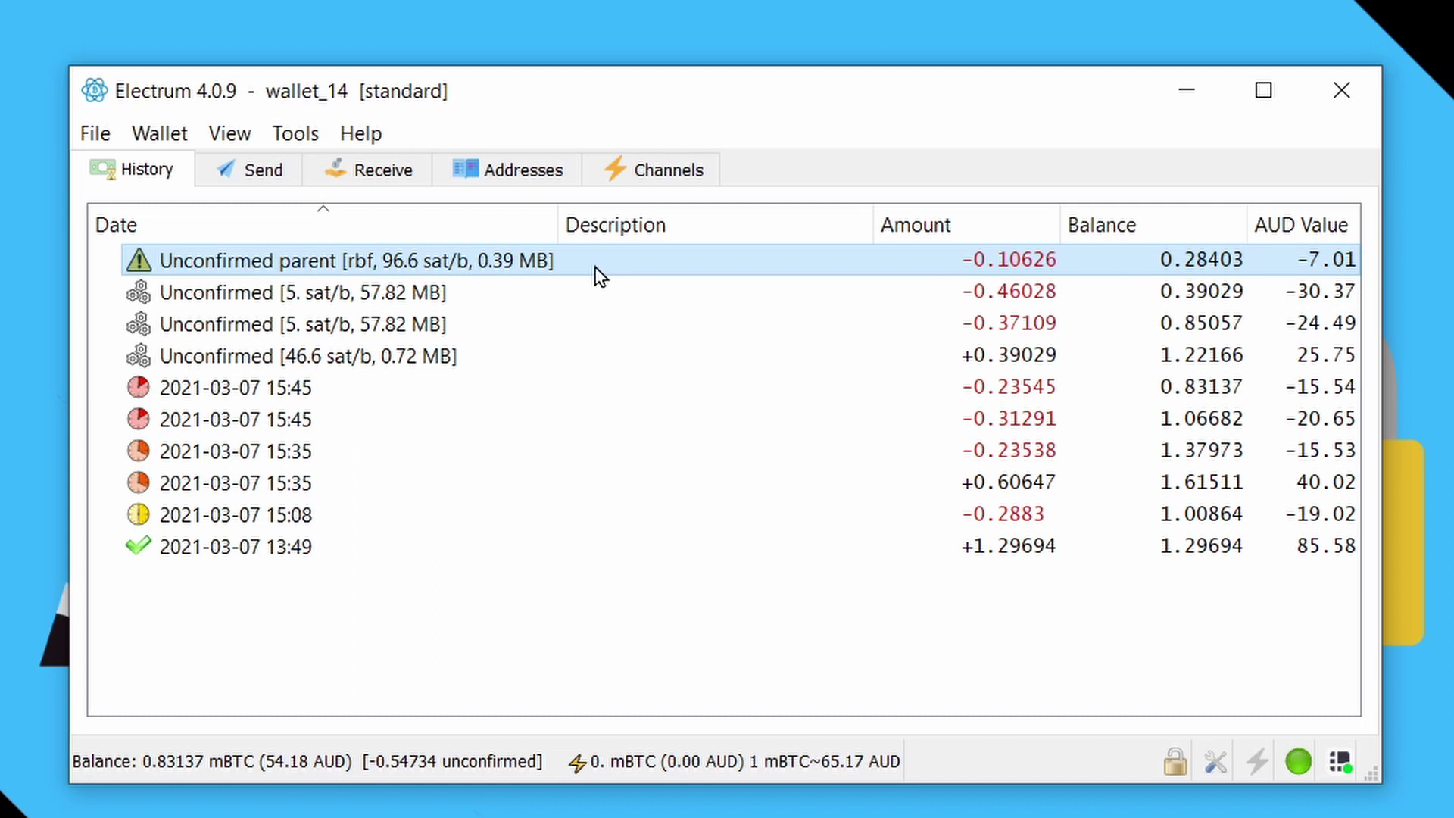
click(389, 297)
click(389, 324)
click(405, 358)
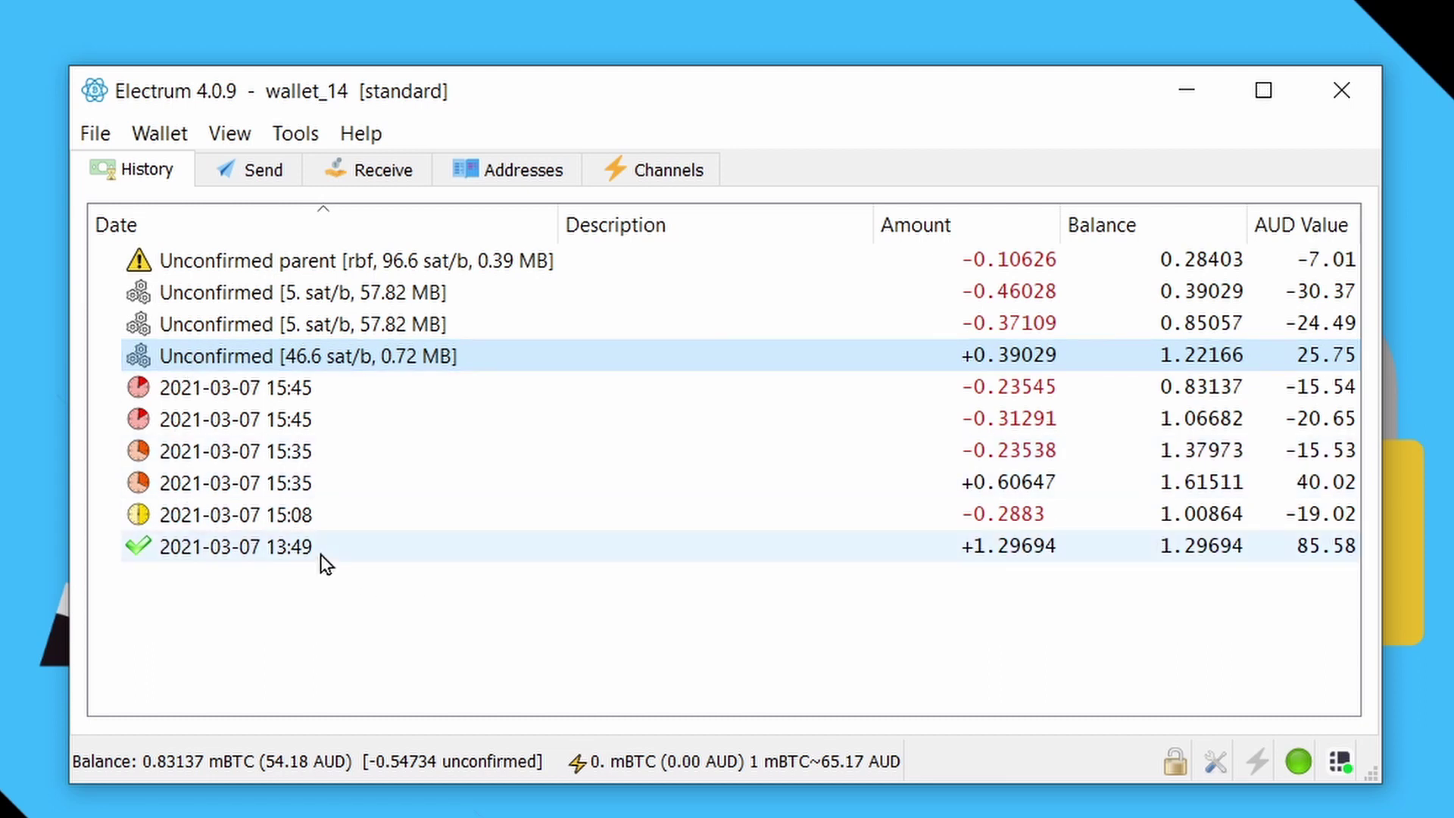
mouse_move(321, 555)
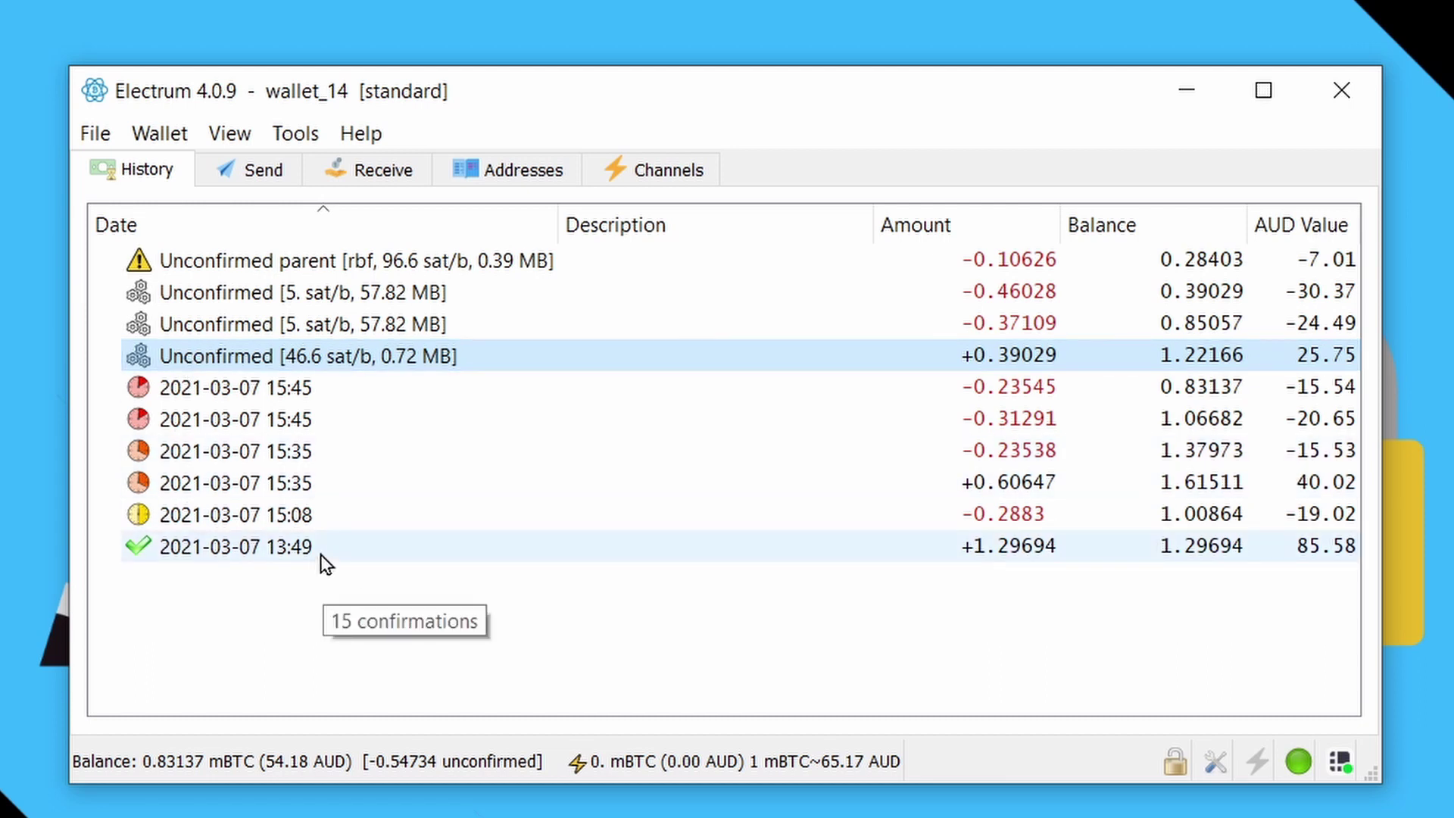